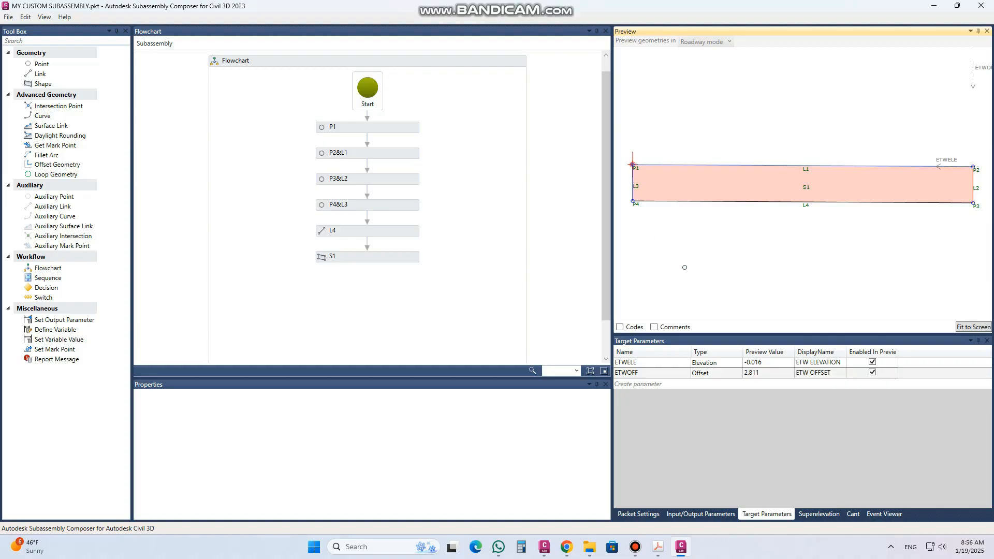
Review the subassembly's packet settings, input/output parameters, target parameters and superelevation slopes.
{"action": "left_click", "coordinate": [638, 514]}
{"action": "left_click", "coordinate": [860, 391]}
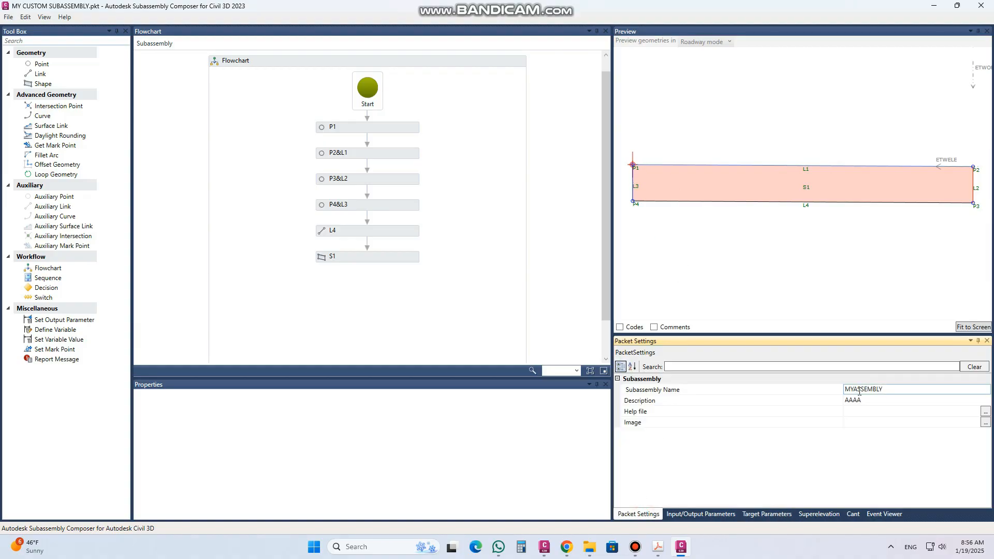
{"action": "left_click", "coordinate": [718, 517]}
{"action": "left_click", "coordinate": [755, 515]}
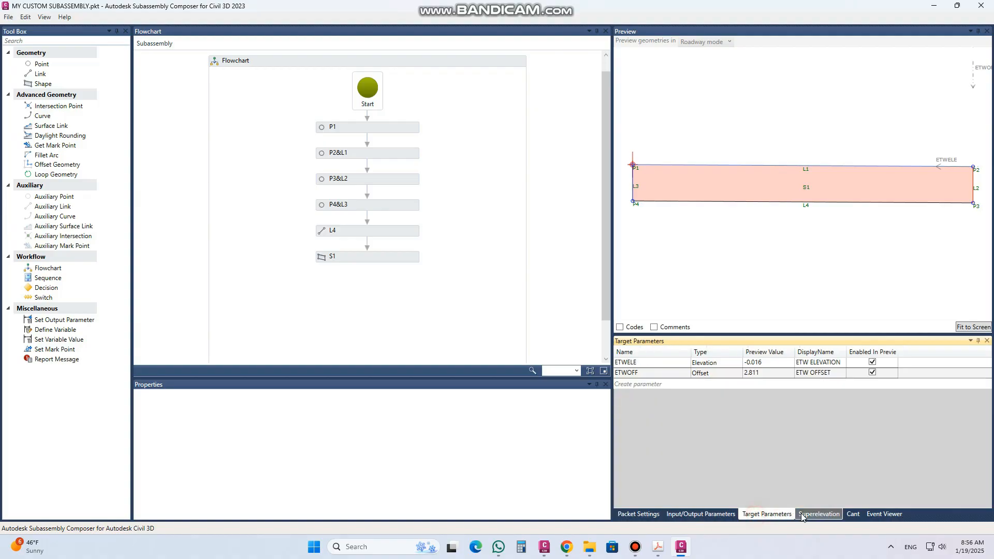
{"action": "left_click", "coordinate": [805, 515]}
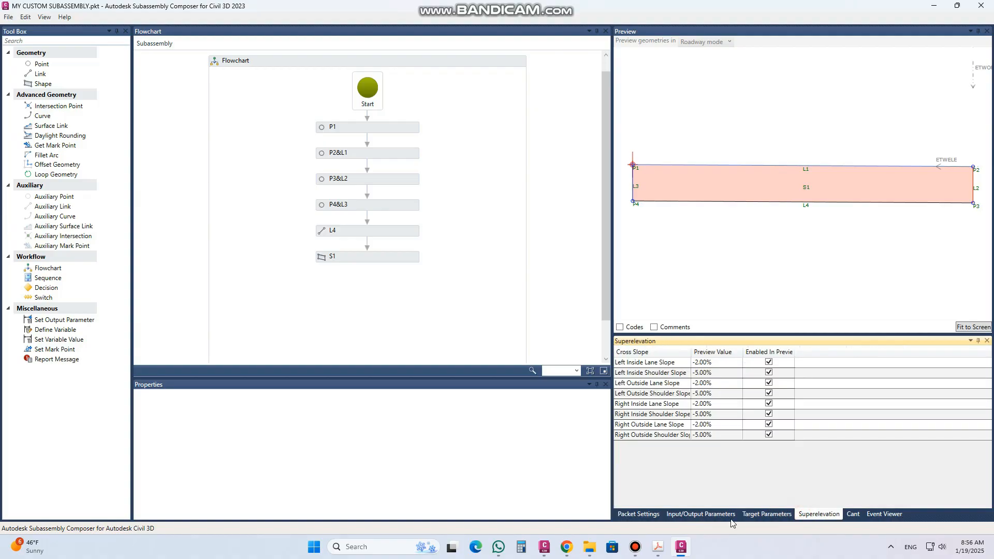
{"action": "left_click", "coordinate": [639, 514]}
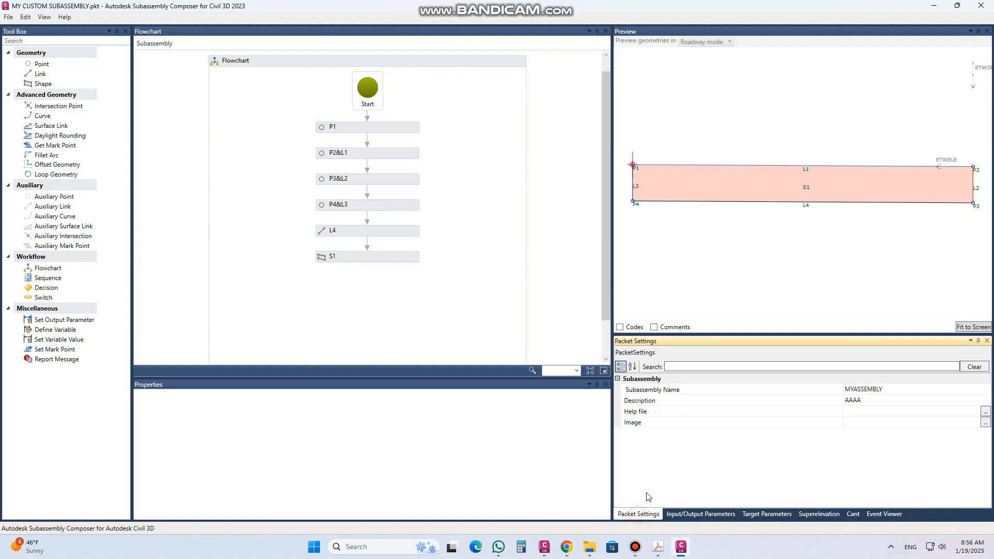
{"action": "left_click", "coordinate": [686, 514]}
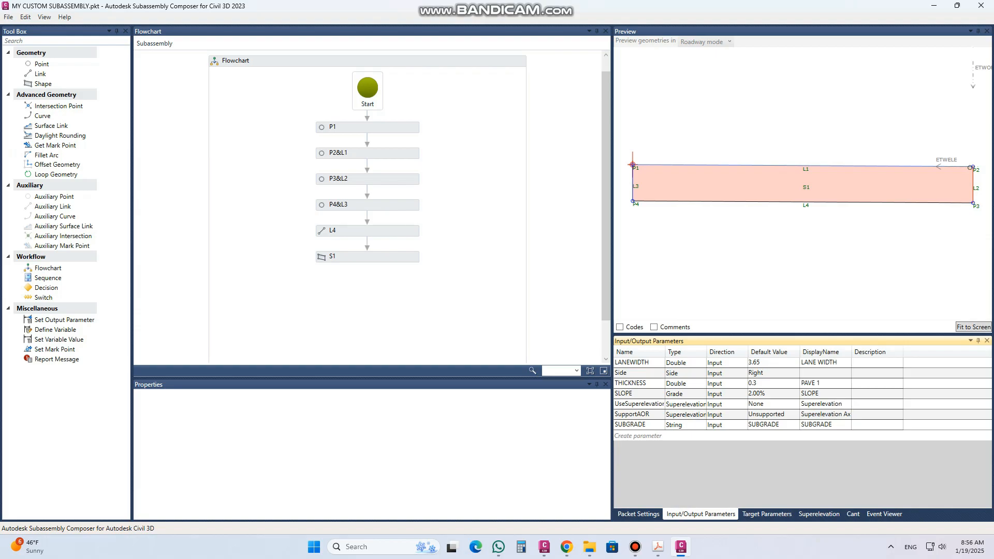
{"action": "left_click_drag", "start_coordinate": [937, 195], "coordinate": [923, 193]}
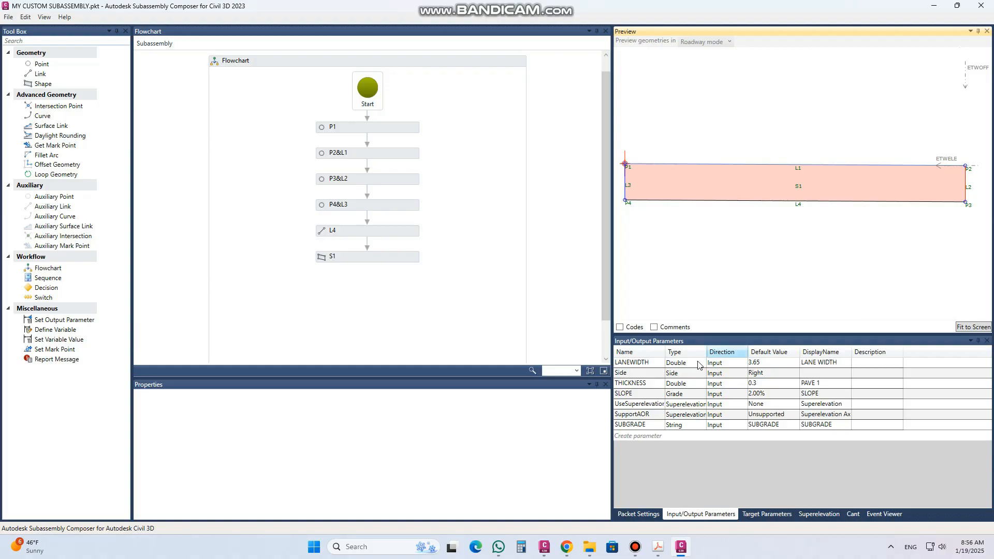
Add a surface target parameter named EG with the display name EG SURFACE.
{"action": "left_click", "coordinate": [751, 514]}
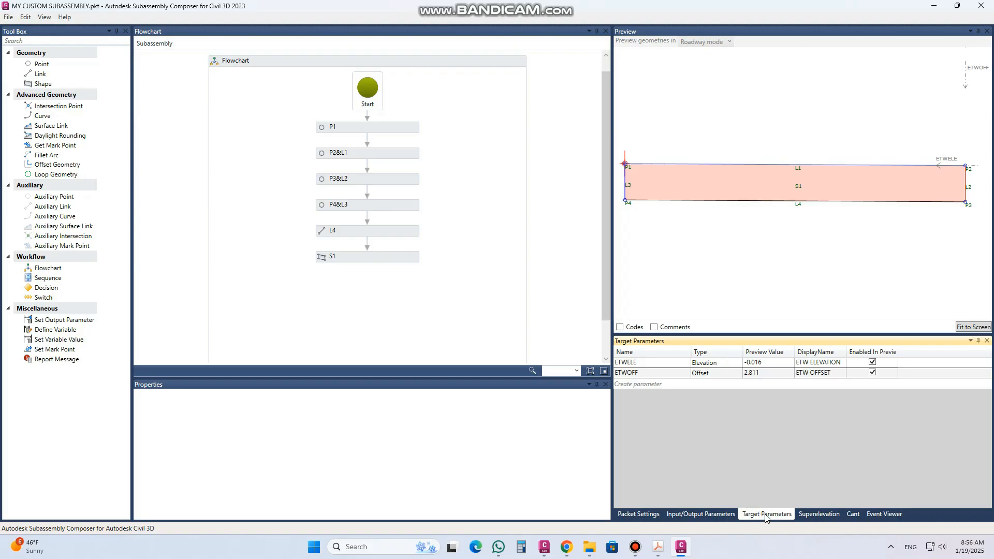
{"action": "left_click", "coordinate": [635, 384]}
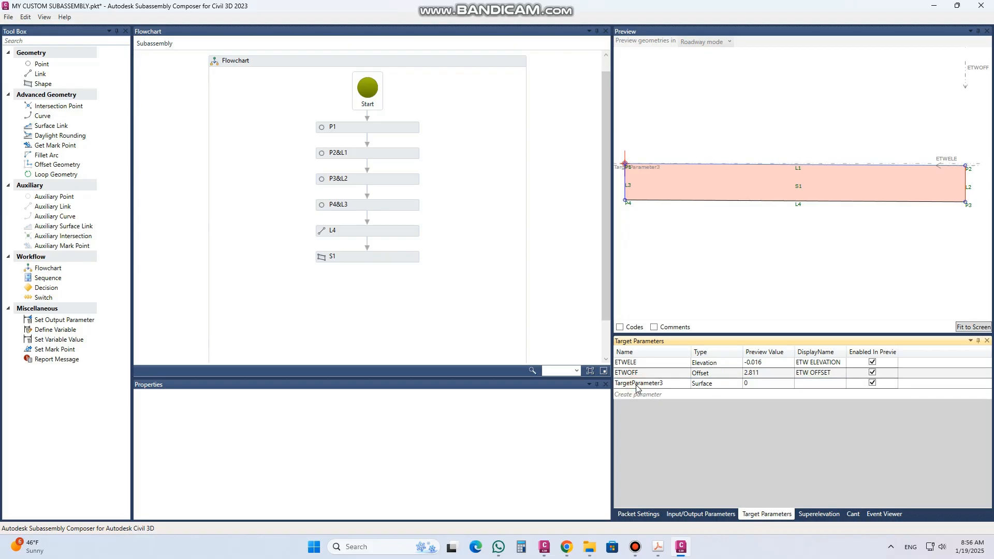
{"action": "left_click", "coordinate": [642, 386]}
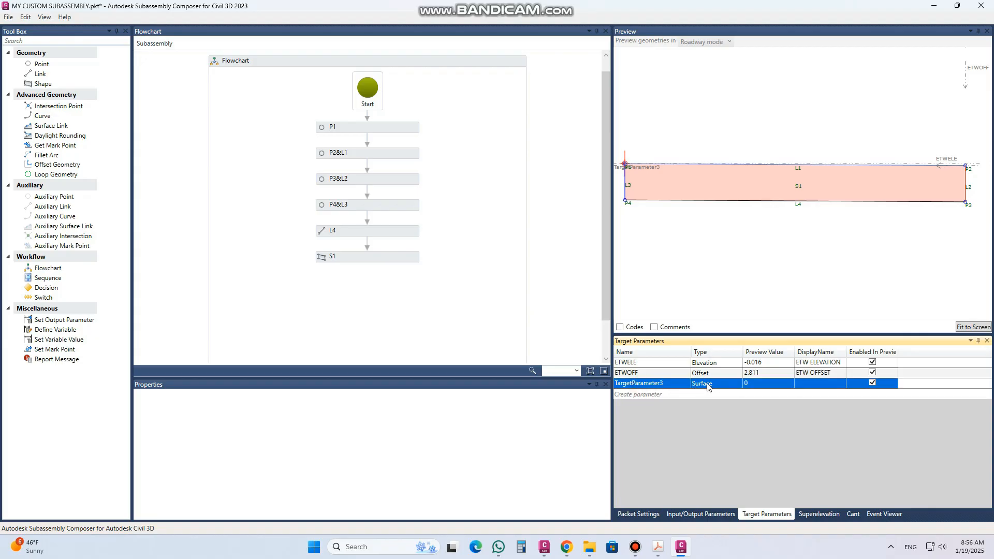
{"action": "left_click", "coordinate": [675, 385]}
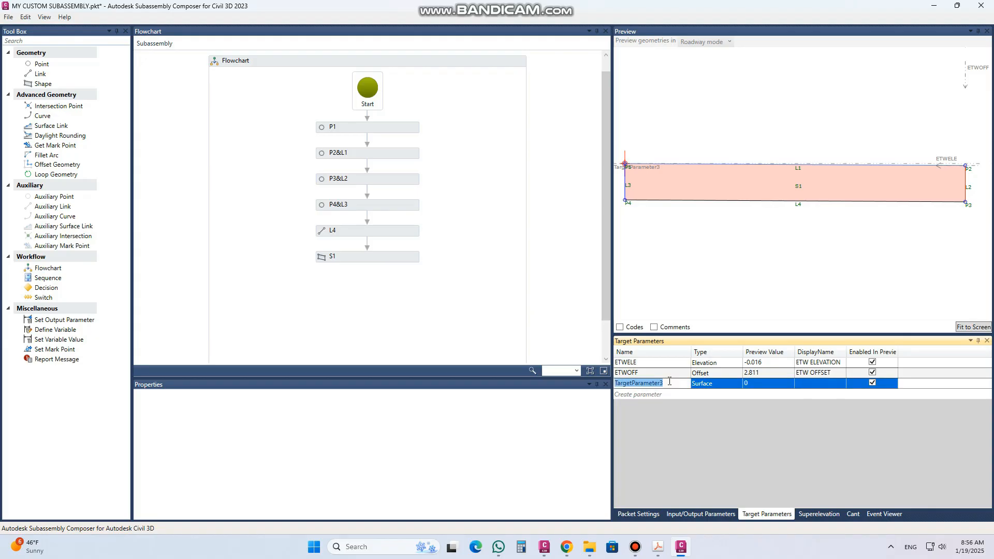
{"action": "type", "text": "E"}
{"action": "left_click", "coordinate": [820, 388]}
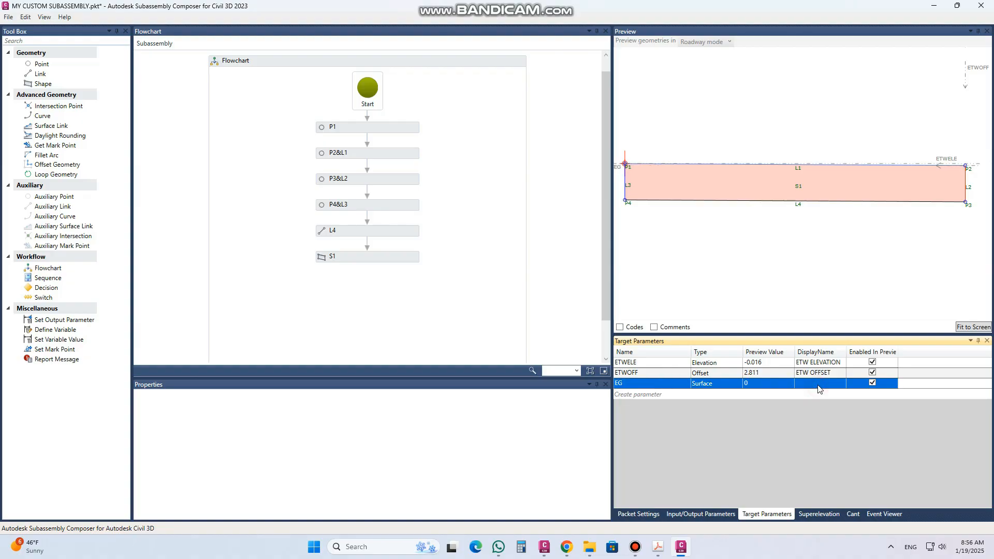
{"action": "left_click", "coordinate": [820, 388]}
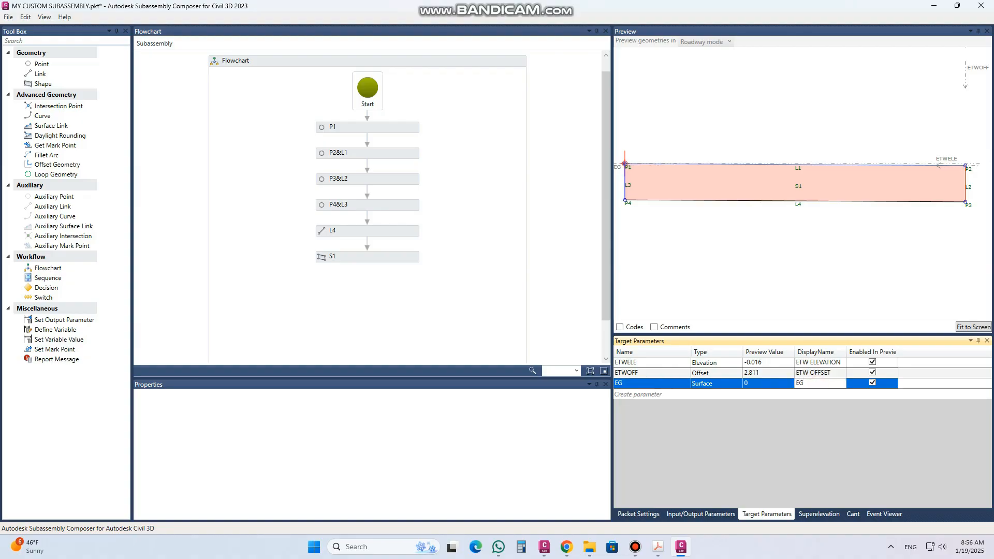
{"action": "type", "text": "SURFACE"}
Move the EG surface target below the pavement shape in the preview, to an elevation of about -0.52.
{"action": "left_click", "coordinate": [967, 327]}
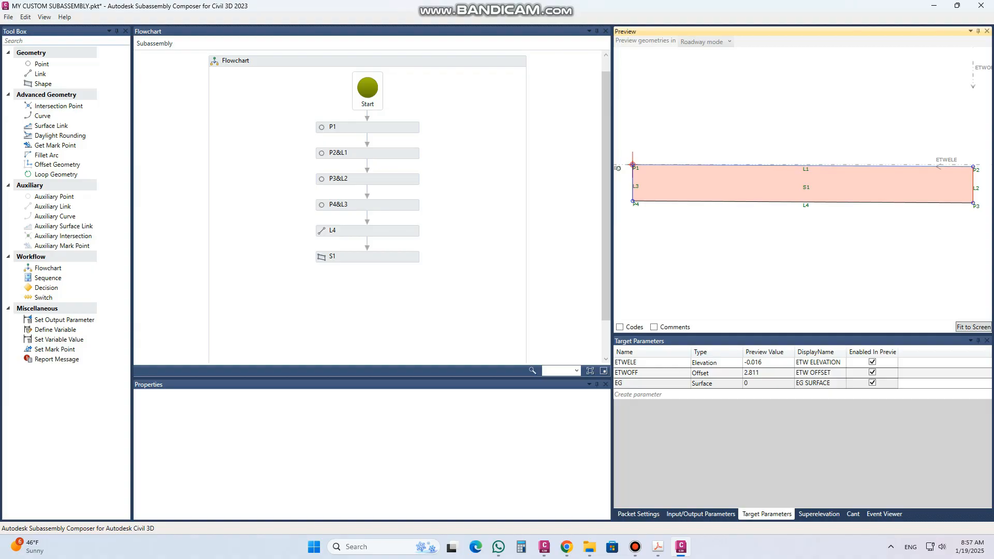
{"action": "left_click_drag", "start_coordinate": [618, 168], "coordinate": [622, 226]}
{"action": "left_click_drag", "start_coordinate": [618, 227], "coordinate": [618, 141]}
{"action": "left_click_drag", "start_coordinate": [617, 143], "coordinate": [621, 231]}
{"action": "middle_click_drag", "start_coordinate": [857, 214], "coordinate": [848, 214]}
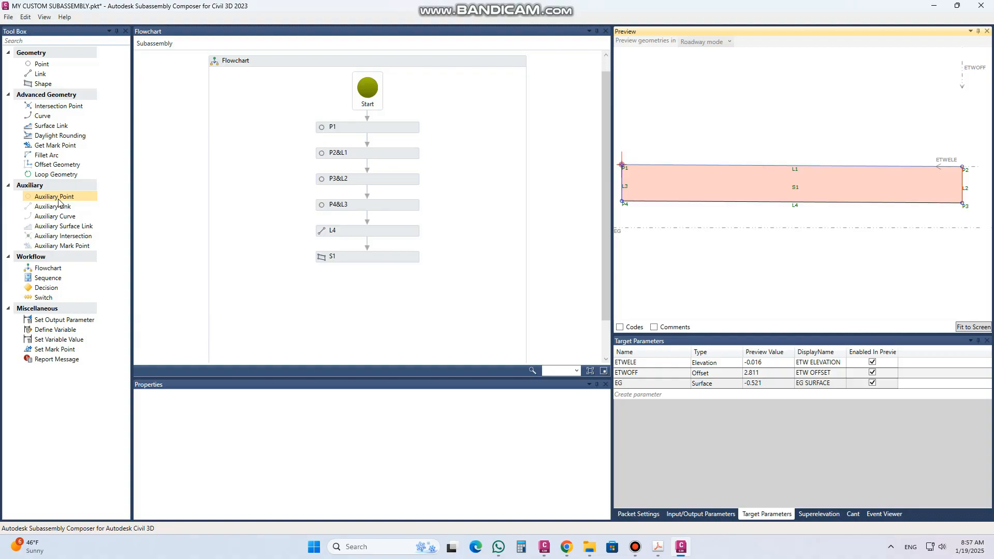
Add an auxiliary point to the flowchart after shape S1 and base it on point P2.
{"action": "left_click_drag", "start_coordinate": [58, 202], "coordinate": [365, 279]}
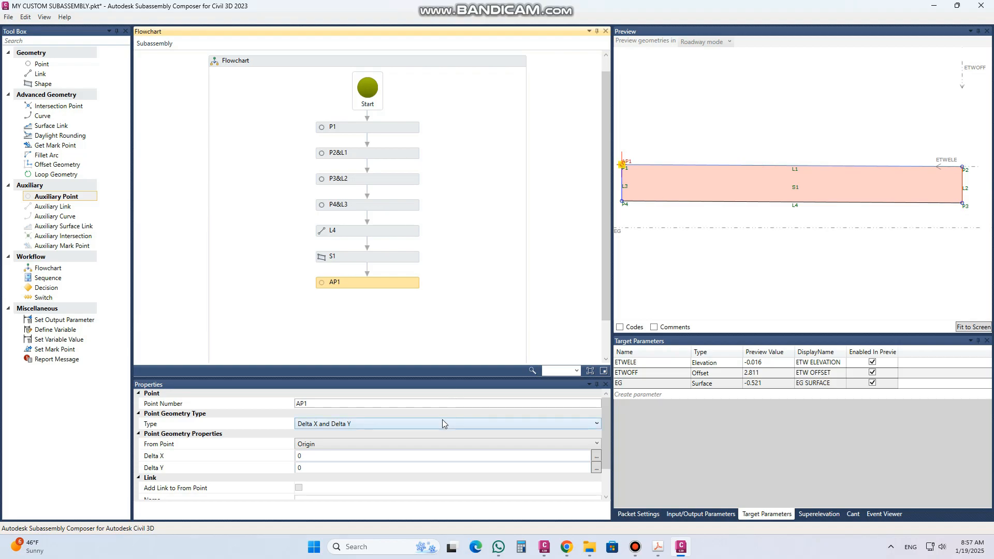
{"action": "left_click", "coordinate": [443, 440]}
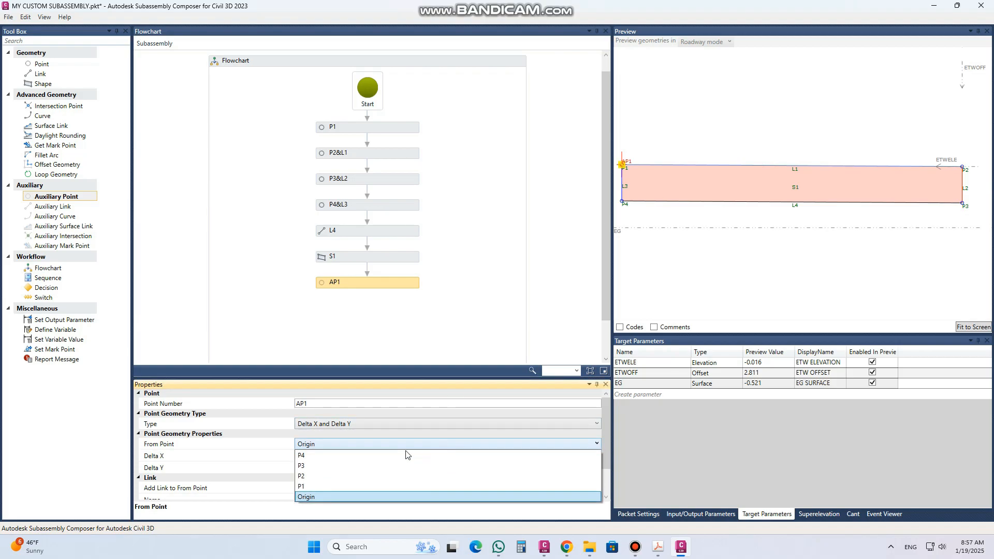
{"action": "left_click", "coordinate": [352, 476]}
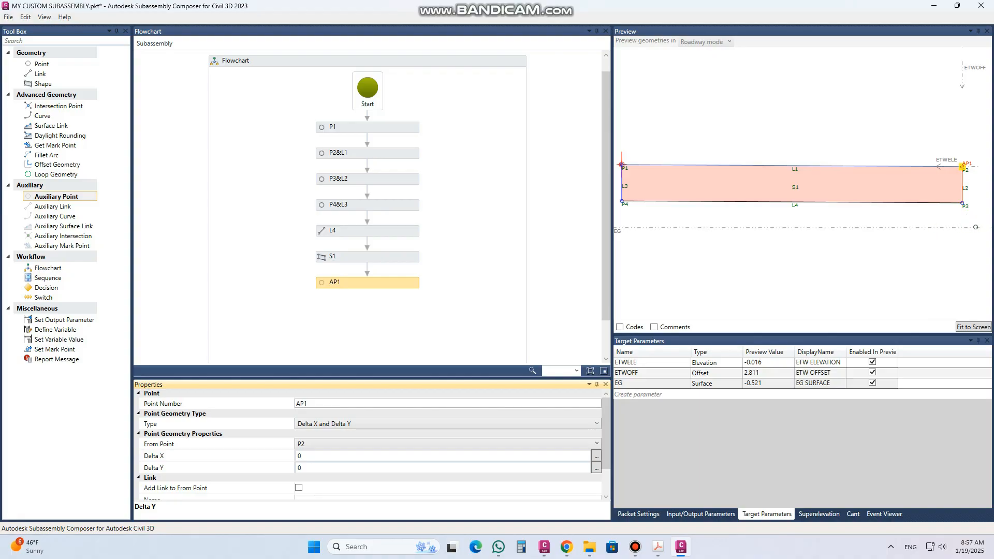
Set auxiliary point AP1's geometry type to Delta X on Surface with EG as its surface target.
{"action": "left_click", "coordinate": [520, 426]}
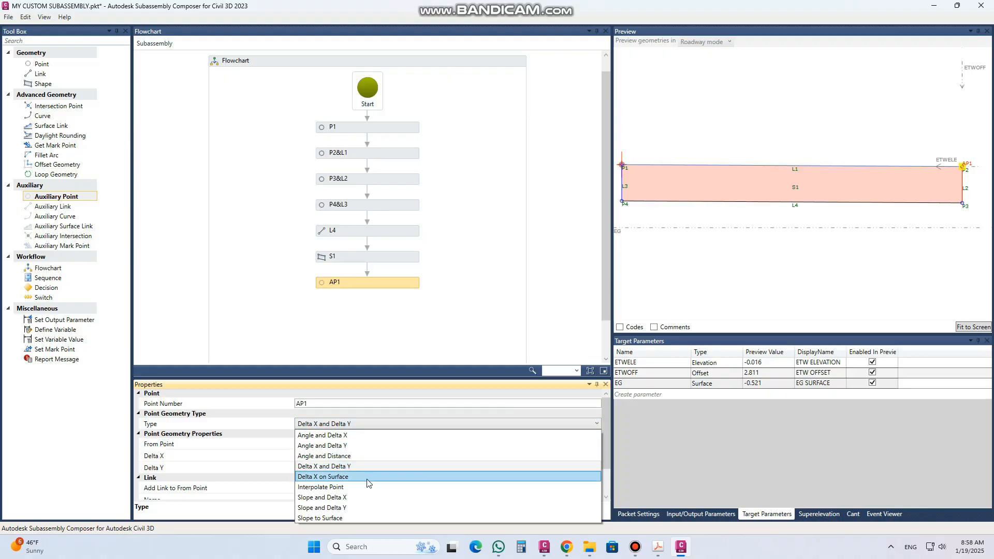
{"action": "left_click", "coordinate": [367, 476]}
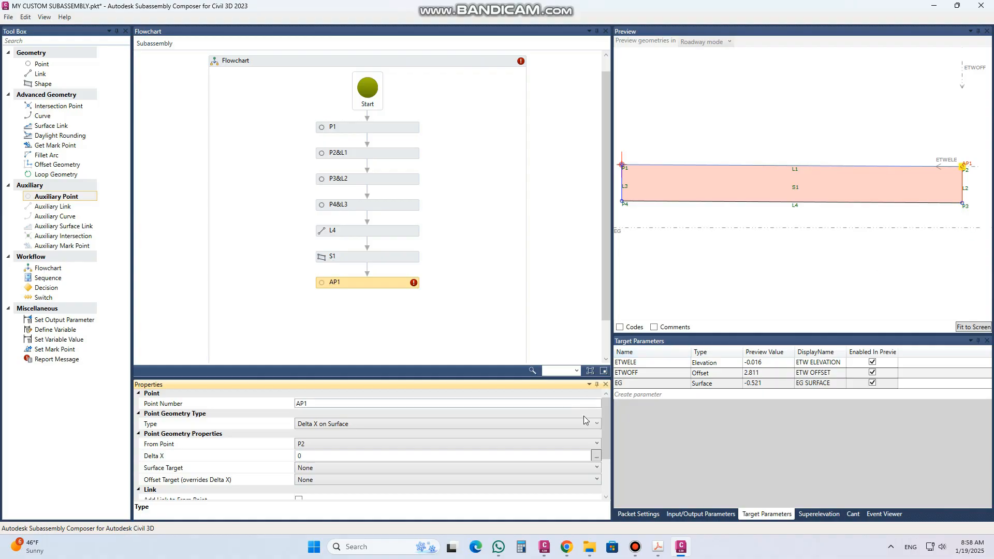
{"action": "left_click_drag", "start_coordinate": [607, 427], "coordinate": [604, 458]}
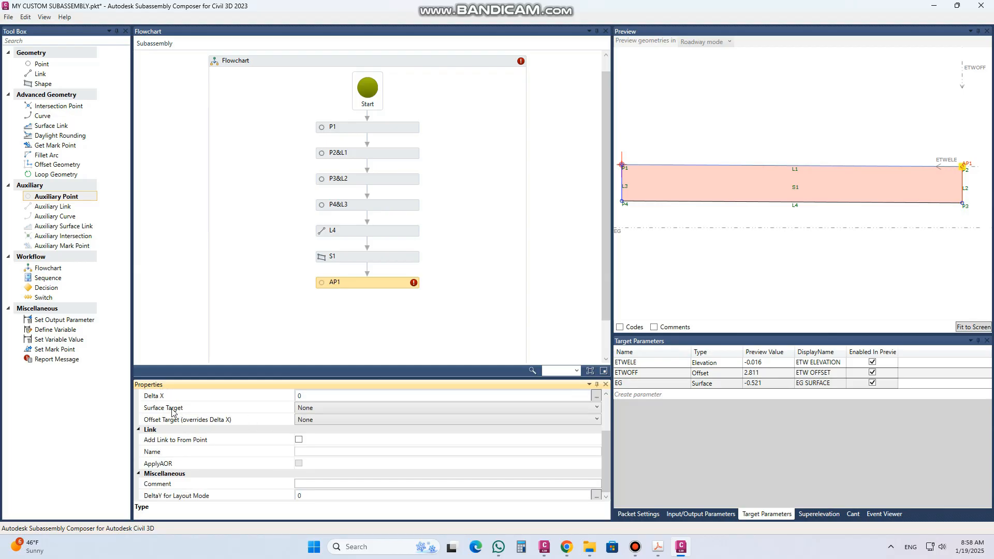
{"action": "left_click", "coordinate": [307, 412]}
{"action": "left_click", "coordinate": [306, 412]}
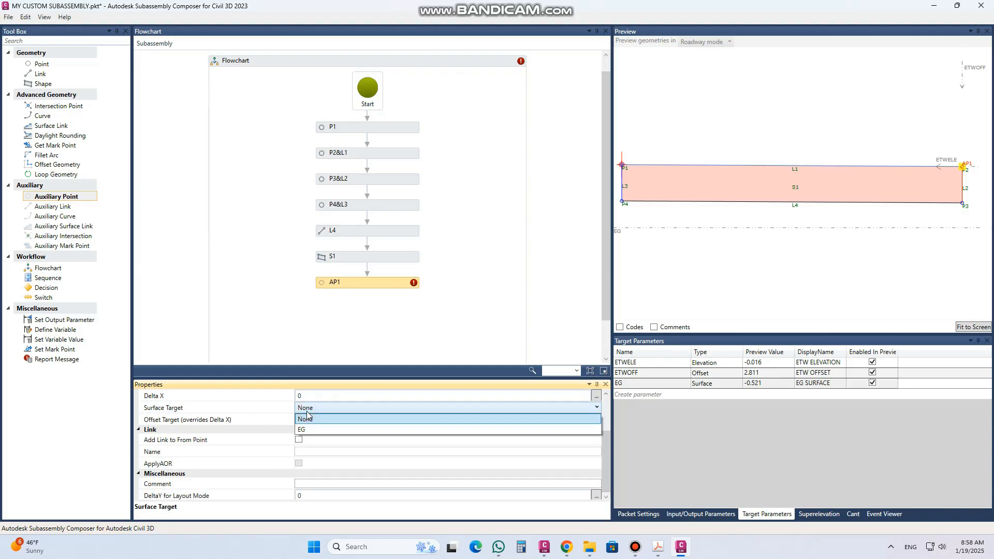
{"action": "left_click", "coordinate": [305, 426]}
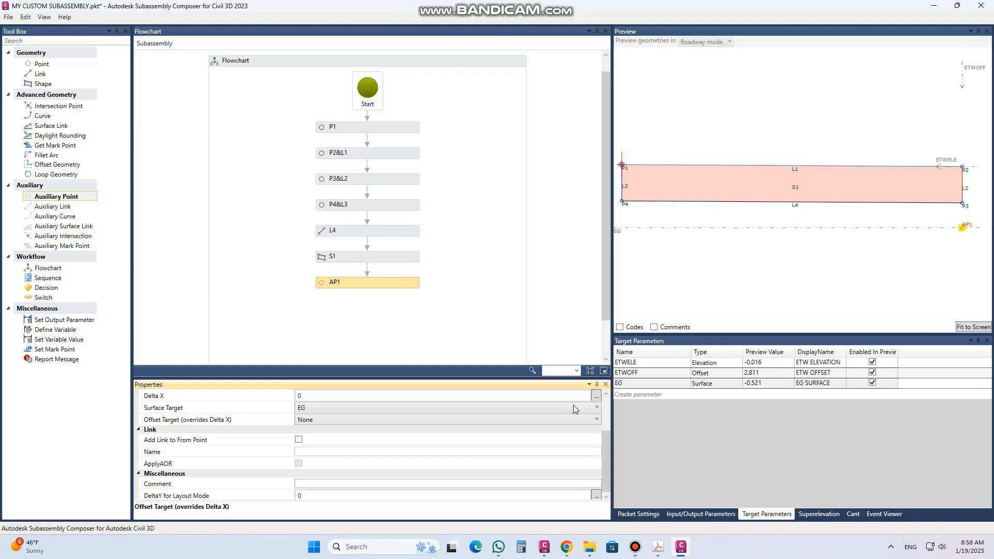
{"action": "left_click_drag", "start_coordinate": [604, 456], "coordinate": [611, 398]}
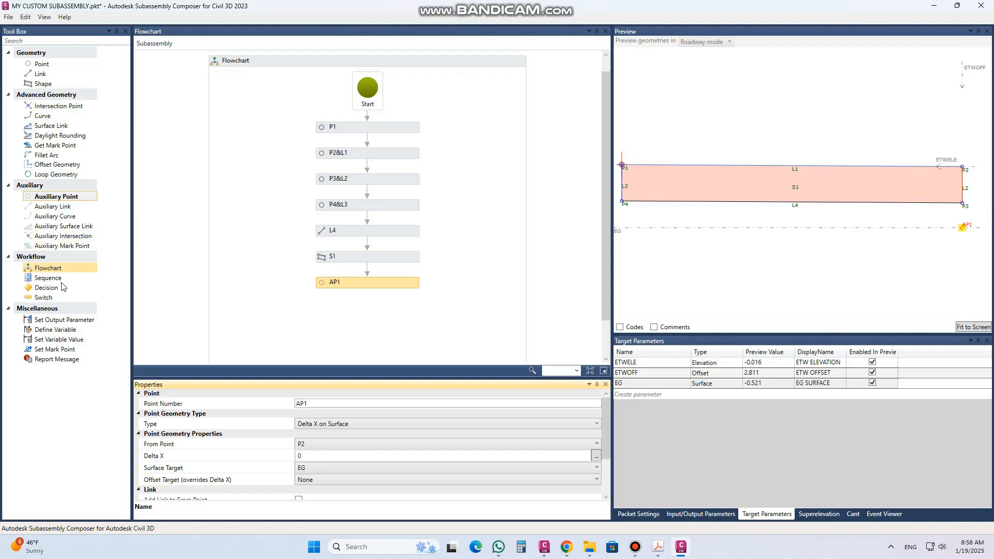
Add a decision below AP1 in the flowchart with the condition P2.Y>AP1.Y.
{"action": "left_click_drag", "start_coordinate": [58, 291], "coordinate": [368, 310]}
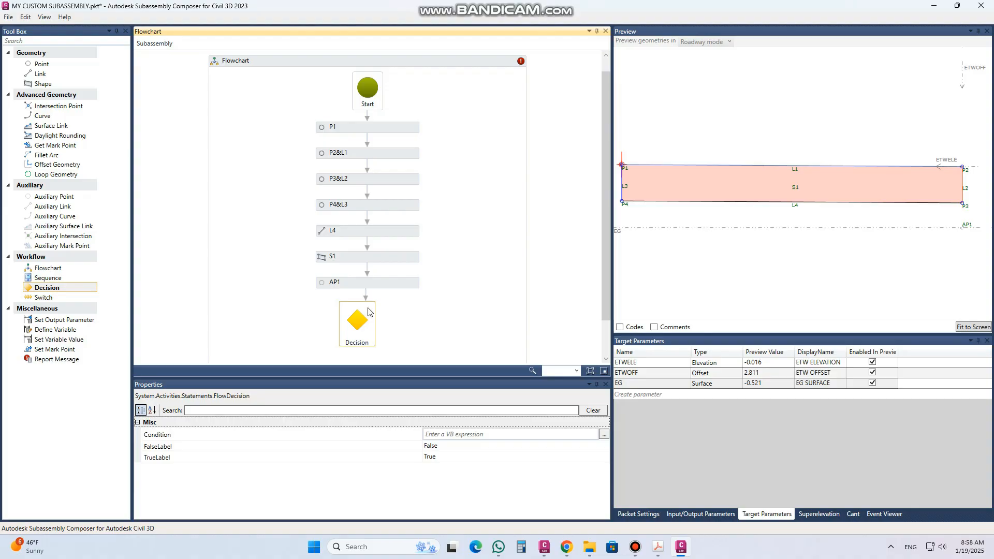
{"action": "left_click_drag", "start_coordinate": [604, 265], "coordinate": [603, 293]}
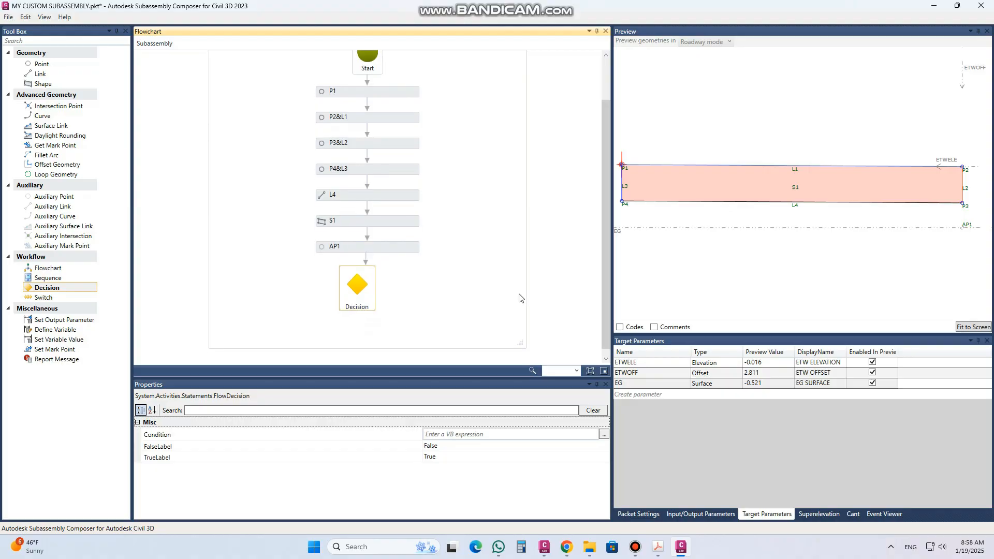
{"action": "mouse_move", "coordinate": [354, 303]}
{"action": "left_click", "coordinate": [454, 435]}
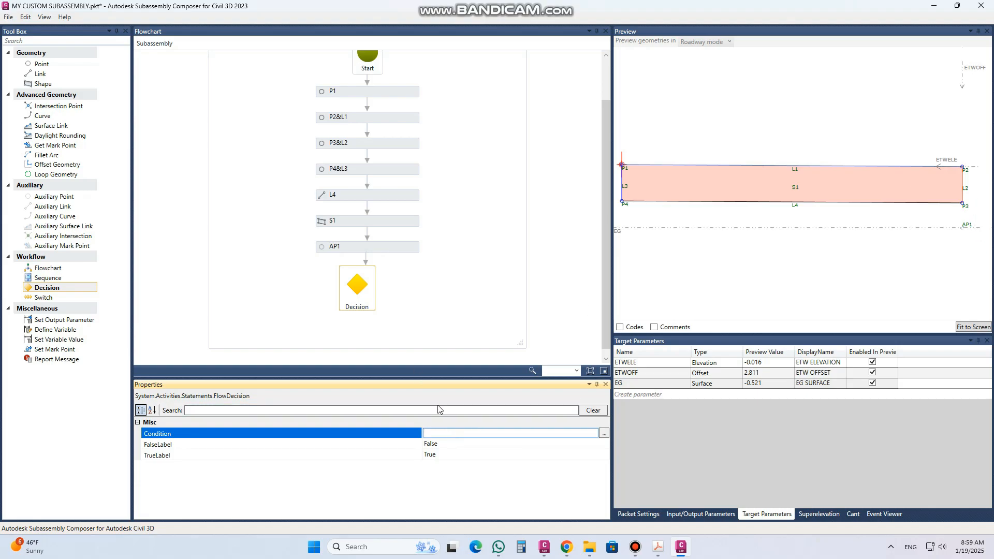
{"action": "type", "text": "P2.Y>AP1.Y"}
Label the decision's true branch FILL and its false branch CUT.
{"action": "left_click", "coordinate": [433, 456]}
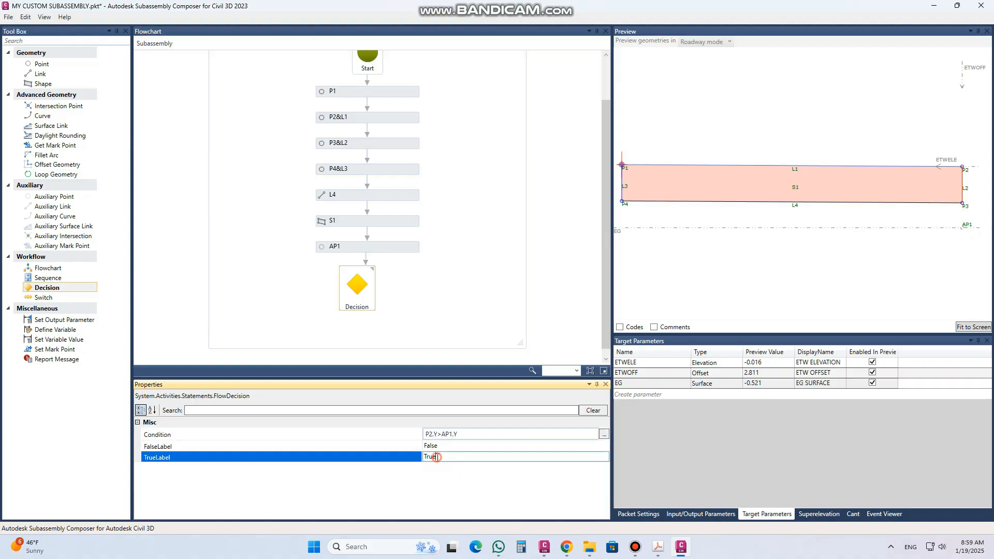
{"action": "left_click_drag", "start_coordinate": [447, 457], "coordinate": [419, 460]}
{"action": "type", "text": "FILL"}
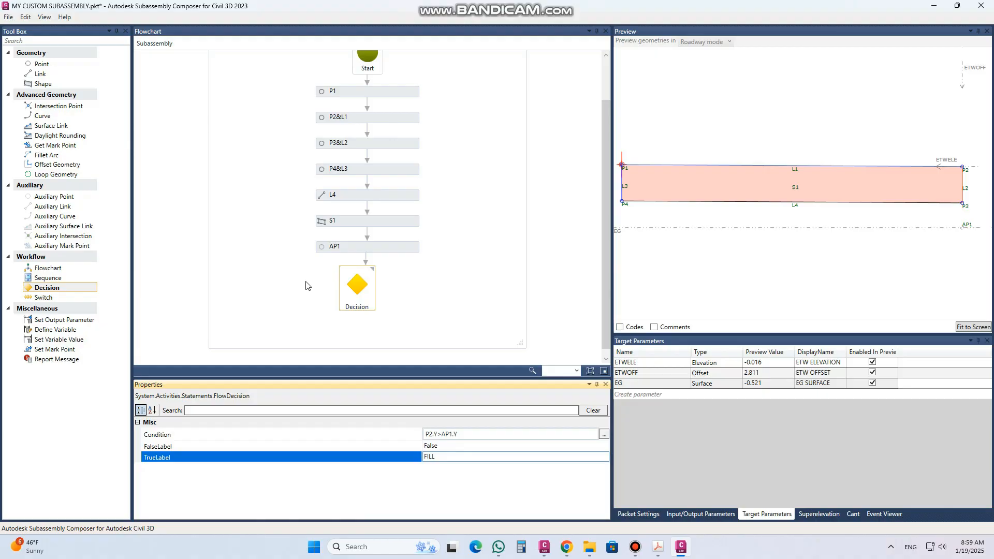
{"action": "left_click", "coordinate": [443, 446]}
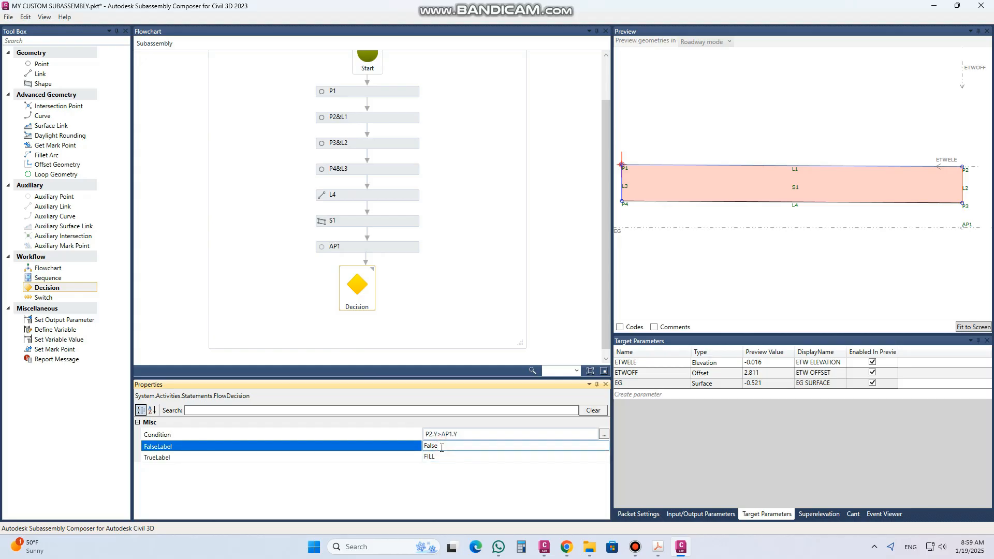
{"action": "left_click_drag", "start_coordinate": [442, 448], "coordinate": [419, 452]}
{"action": "type", "text": "CUT"}
Add a point on the decision's FILL branch, placed slightly lower, and route the connector to its upper edge.
{"action": "left_click", "coordinate": [57, 66]}
{"action": "left_click_drag", "start_coordinate": [57, 67], "coordinate": [264, 294]}
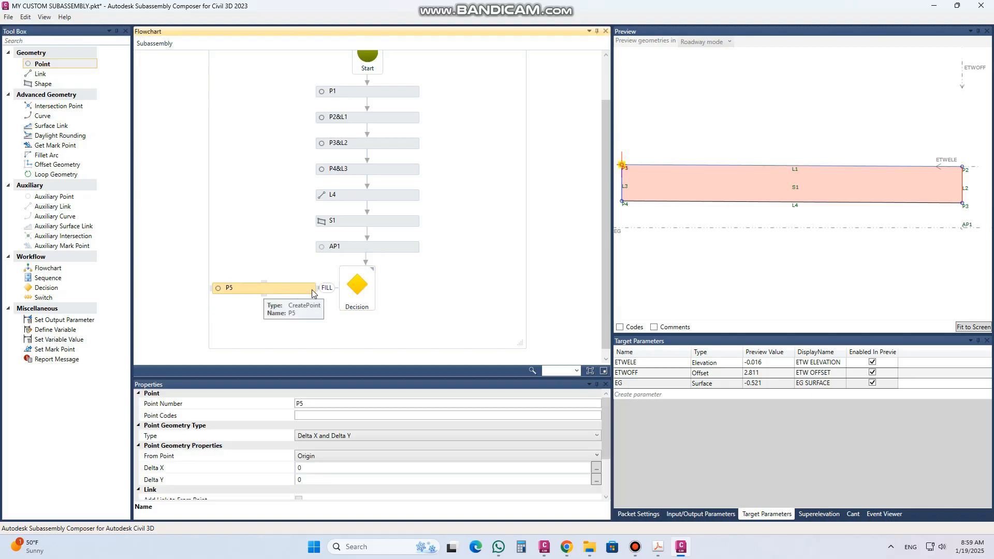
{"action": "left_click", "coordinate": [253, 293]}
{"action": "left_click", "coordinate": [318, 290]}
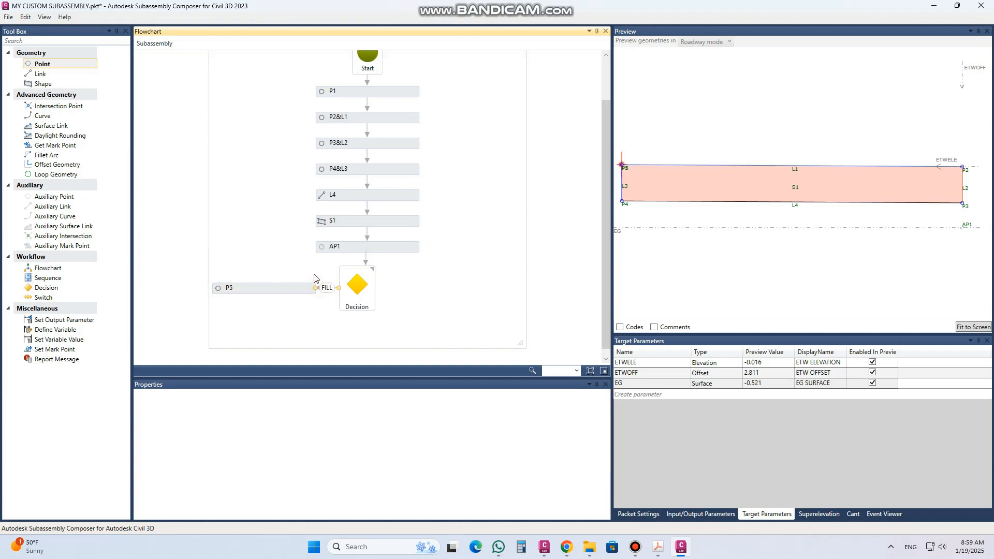
{"action": "left_click_drag", "start_coordinate": [316, 290], "coordinate": [266, 283]}
{"action": "left_click", "coordinate": [266, 293]}
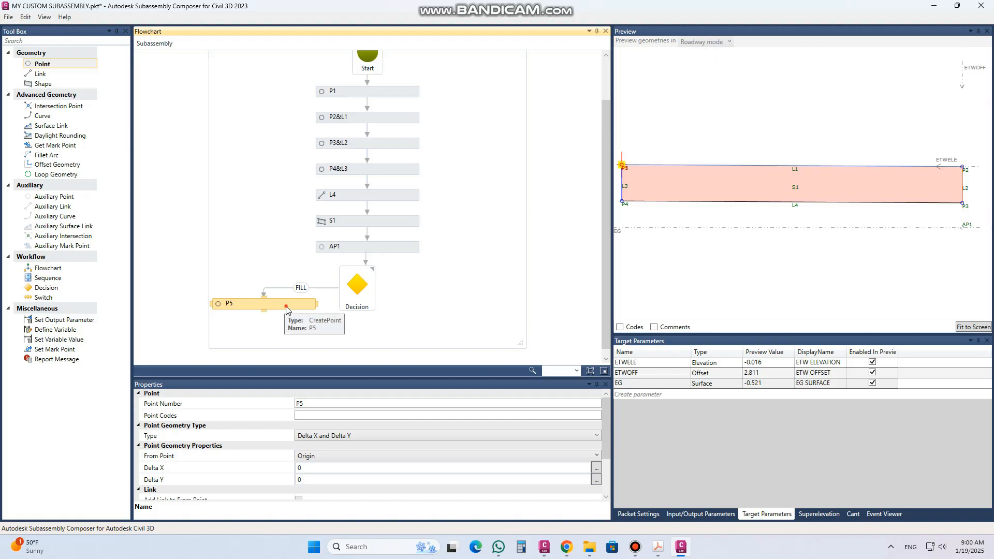
Set point P5's geometry type to Slope to Surface, starting from point P2.
{"action": "left_click_drag", "start_coordinate": [606, 320], "coordinate": [605, 326]}
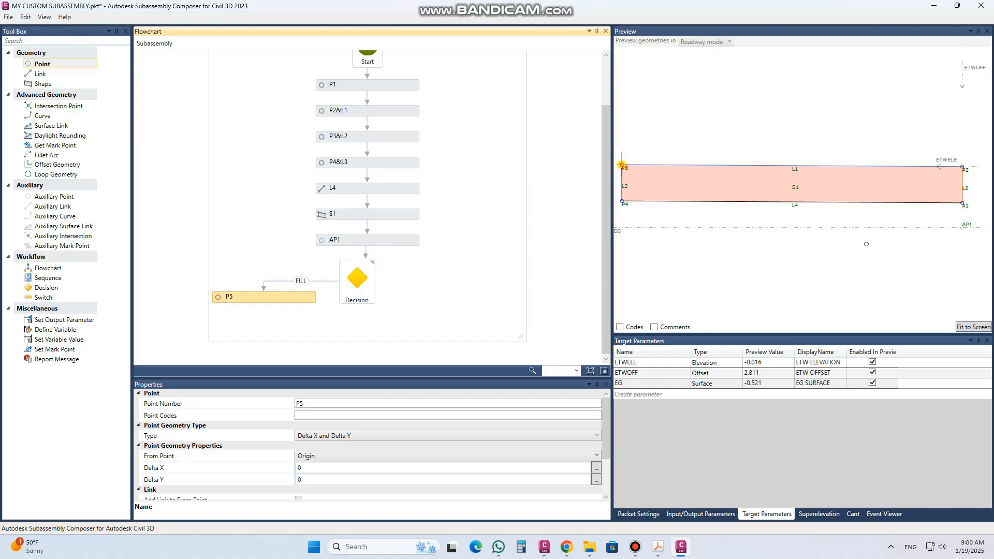
{"action": "left_click_drag", "start_coordinate": [898, 219], "coordinate": [863, 196]}
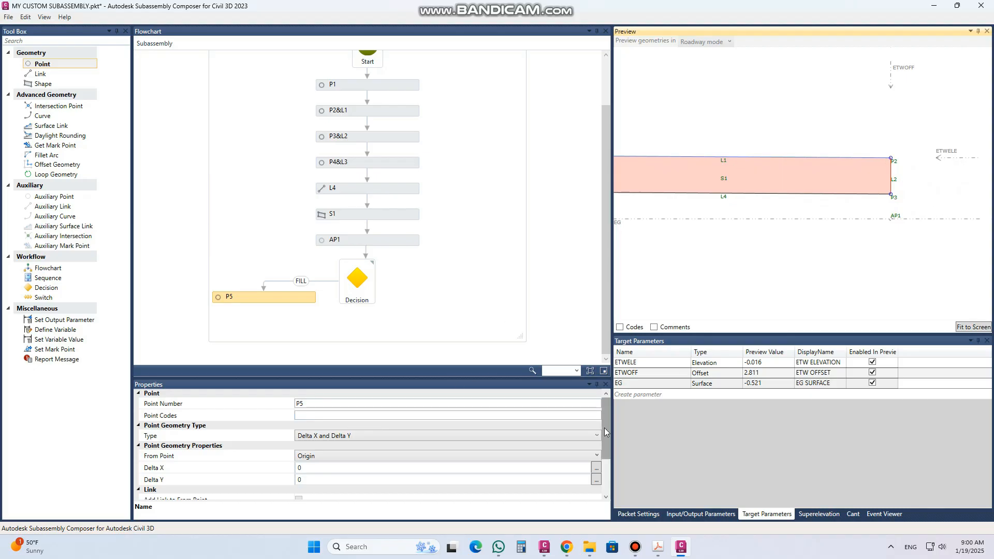
{"action": "left_click_drag", "start_coordinate": [605, 428], "coordinate": [607, 443]}
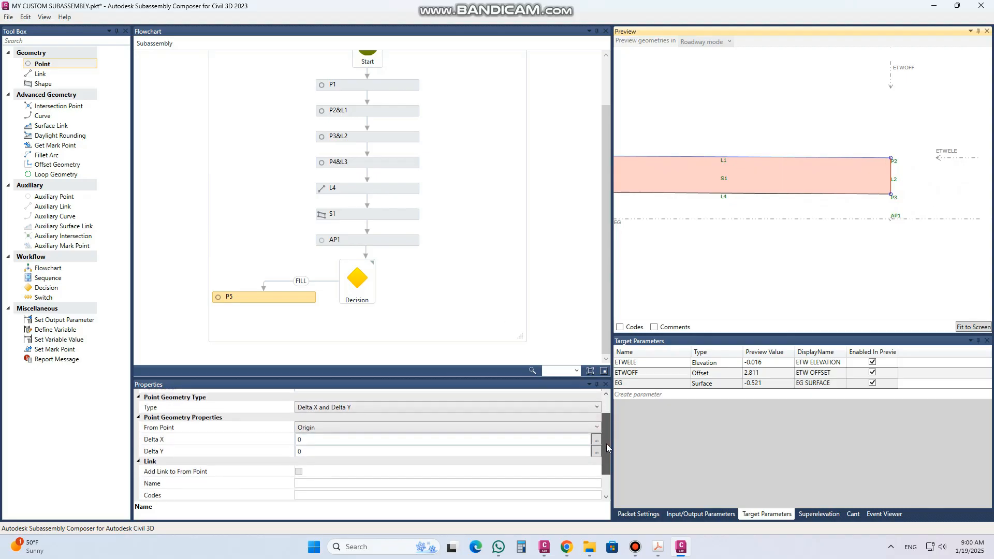
{"action": "left_click", "coordinate": [342, 407]}
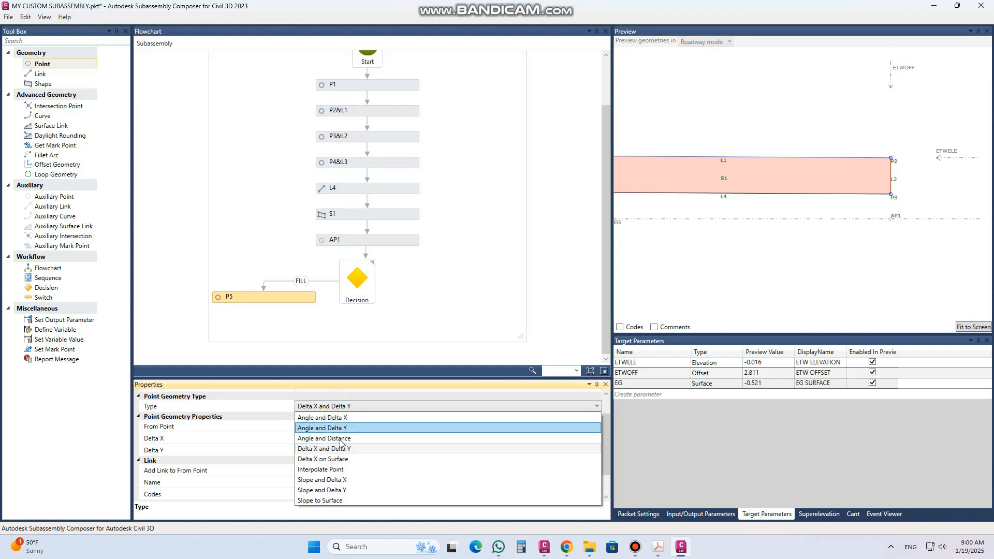
{"action": "left_click", "coordinate": [339, 501]}
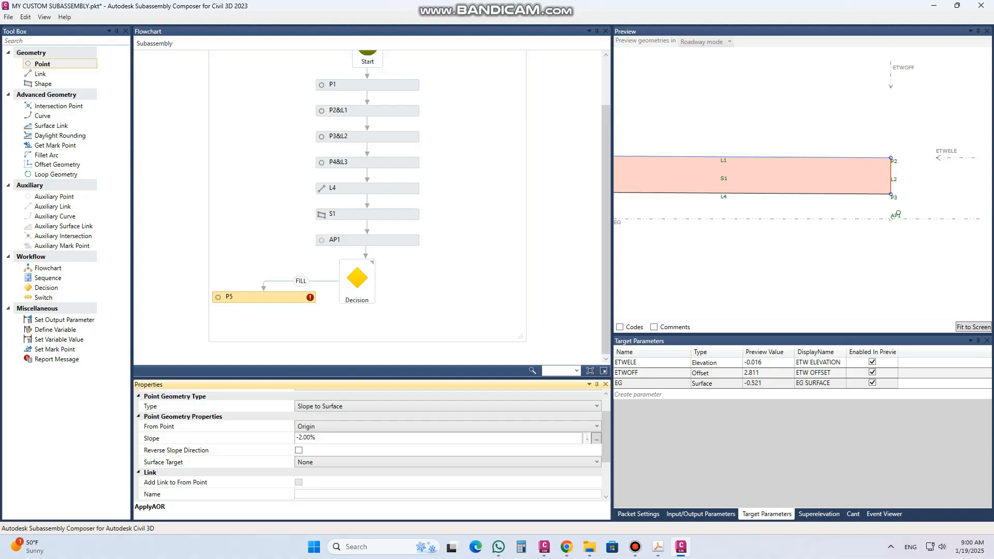
{"action": "left_click", "coordinate": [315, 427]}
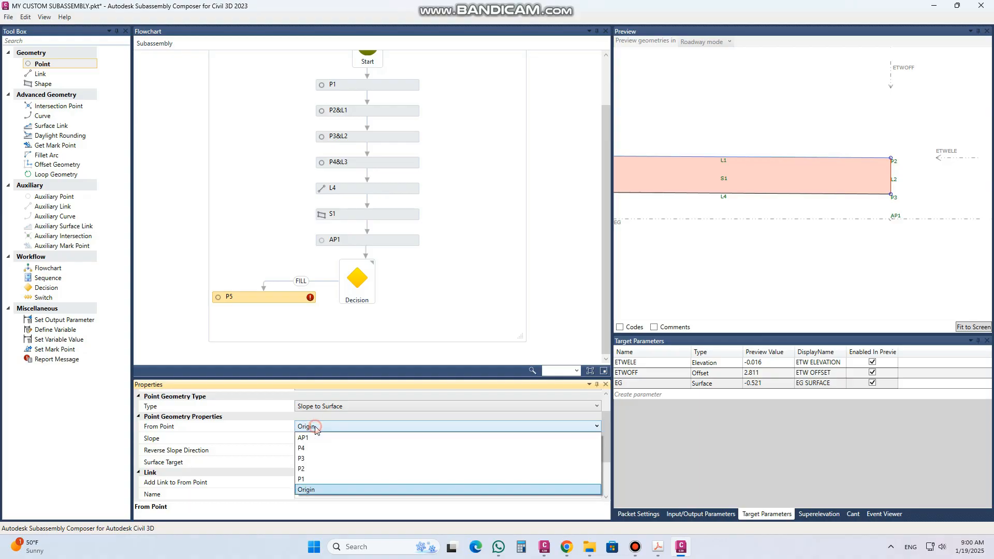
{"action": "left_click", "coordinate": [315, 465]}
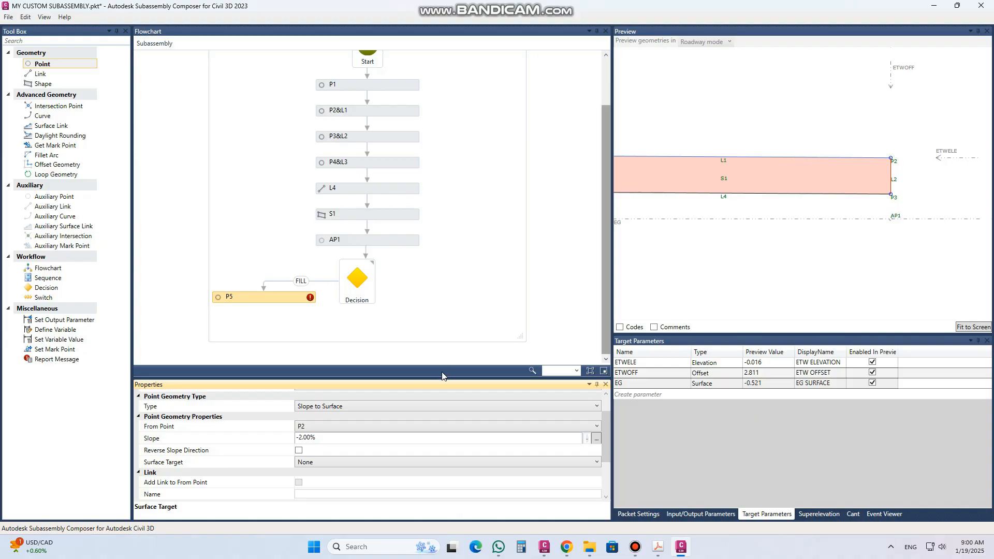
Give P5 a slope of -2:1 with EG as its surface target and add a link to its from point.
{"action": "left_click_drag", "start_coordinate": [299, 438], "coordinate": [323, 438]}
{"action": "type", "text": "2:1"}
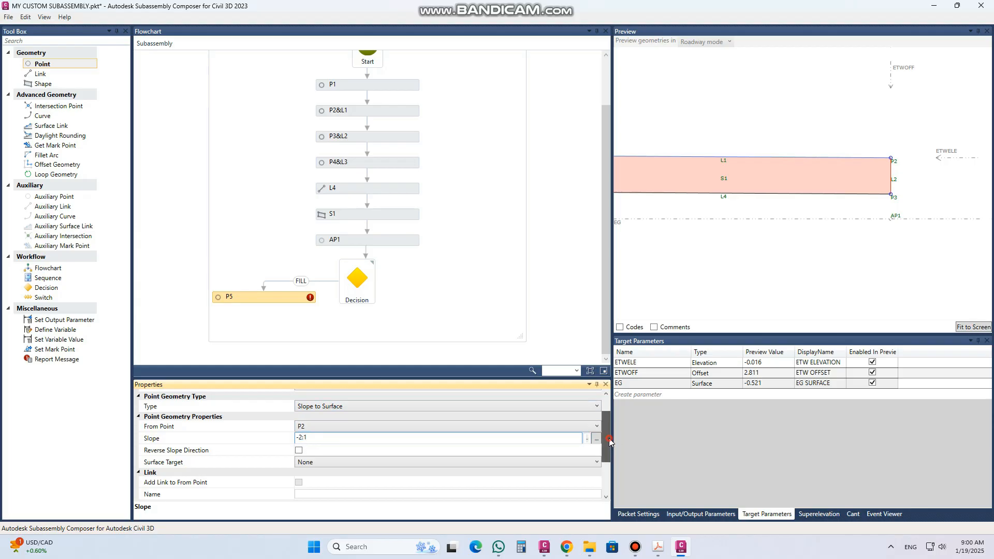
{"action": "left_click_drag", "start_coordinate": [609, 438], "coordinate": [606, 456]}
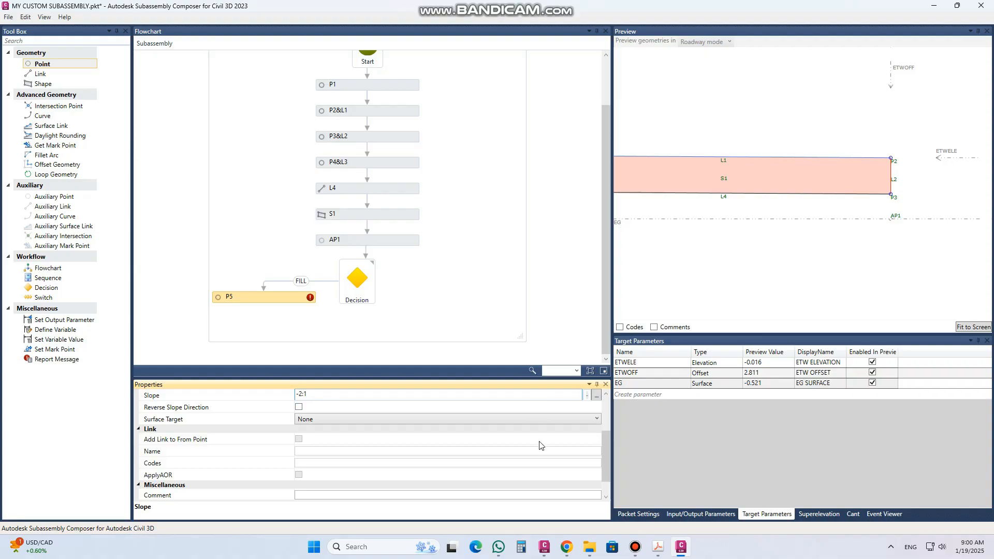
{"action": "left_click", "coordinate": [596, 419]}
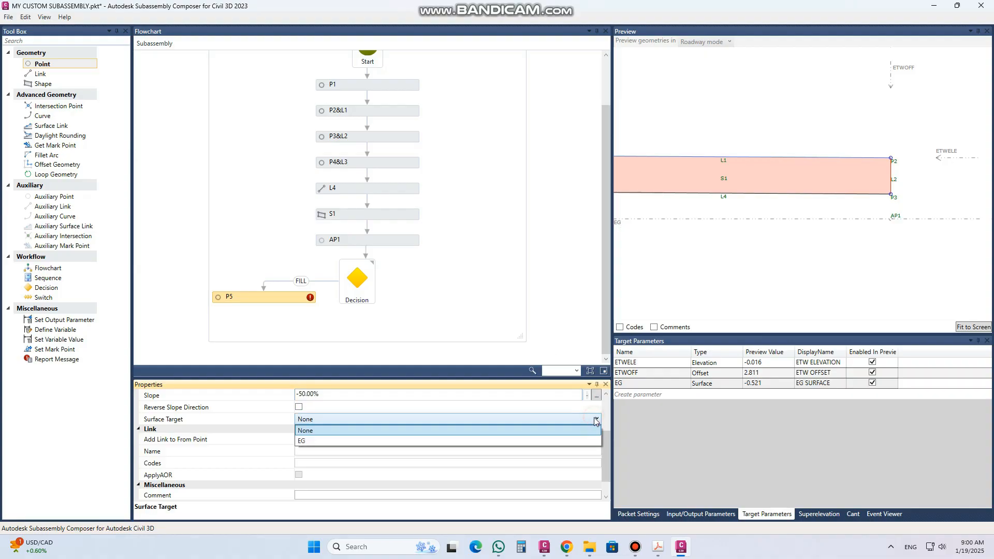
{"action": "left_click", "coordinate": [346, 441]}
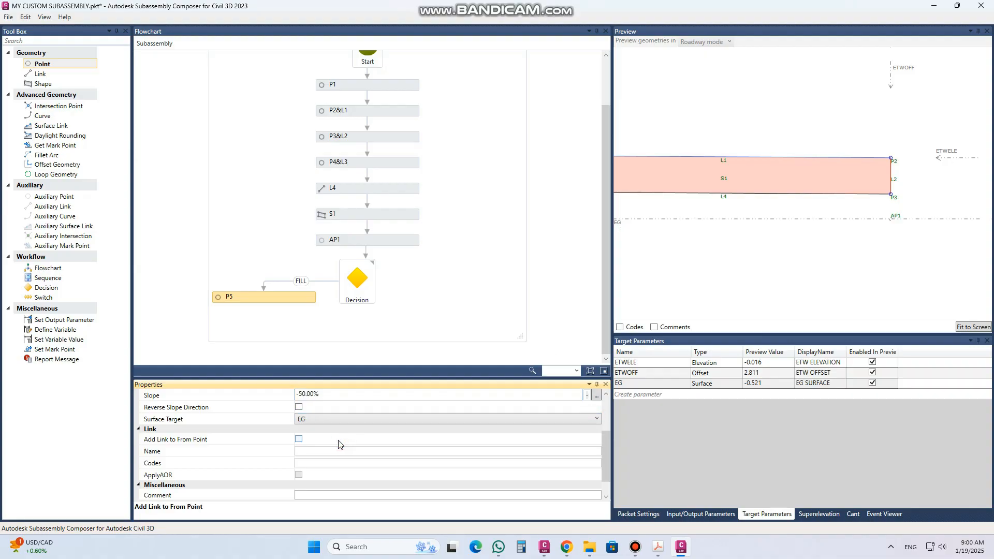
{"action": "left_click", "coordinate": [298, 439]}
{"action": "left_click_drag", "start_coordinate": [921, 223], "coordinate": [846, 183]}
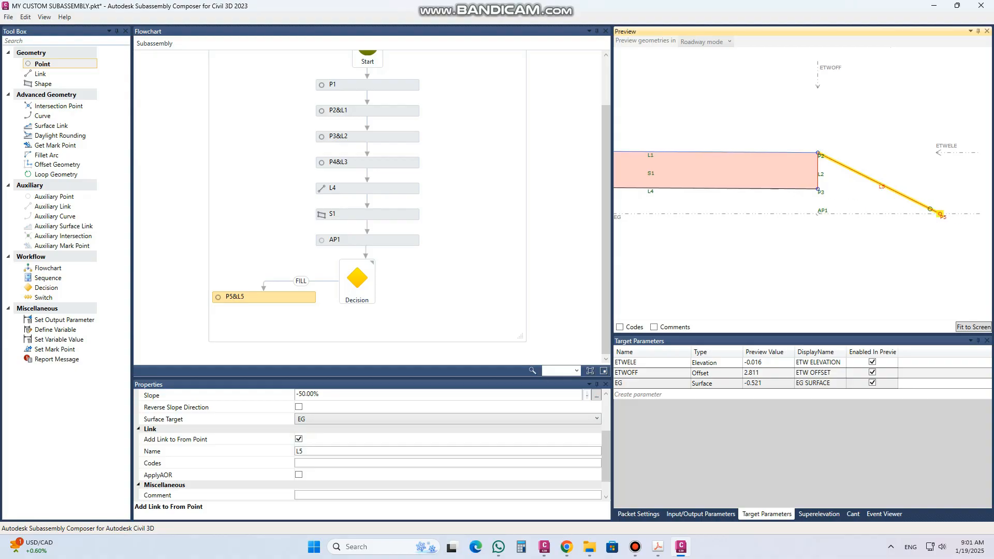
{"action": "left_click", "coordinate": [968, 327]}
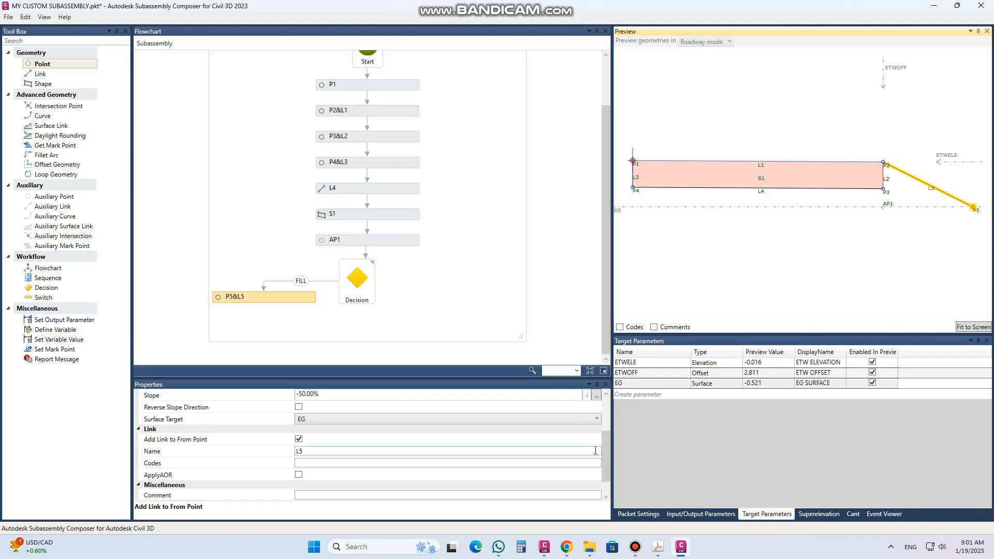
Assign the point code "DAYLIGHT" to P5 and the link codes "TOP","DATUM" to L5.
{"action": "left_click_drag", "start_coordinate": [610, 449], "coordinate": [605, 408]}
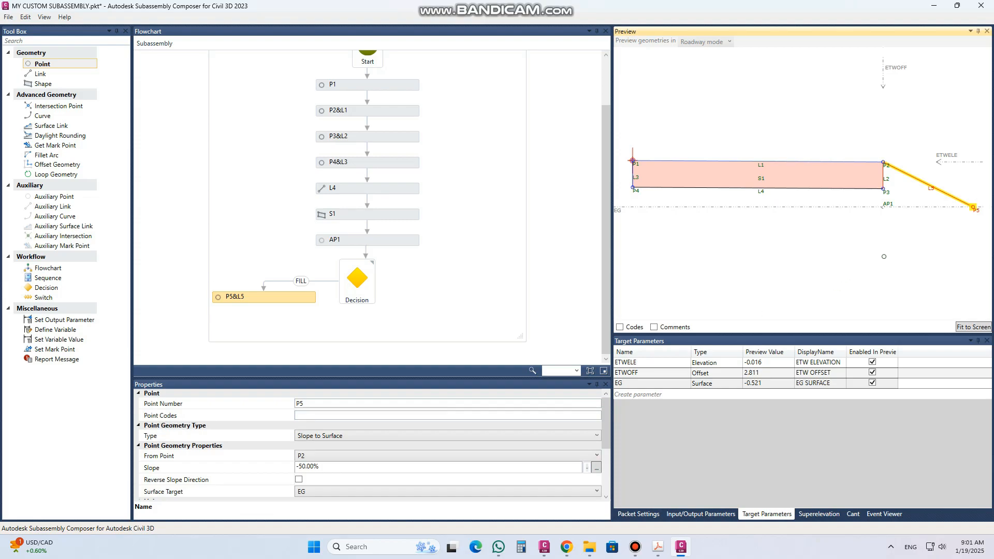
{"action": "left_click", "coordinate": [333, 414]}
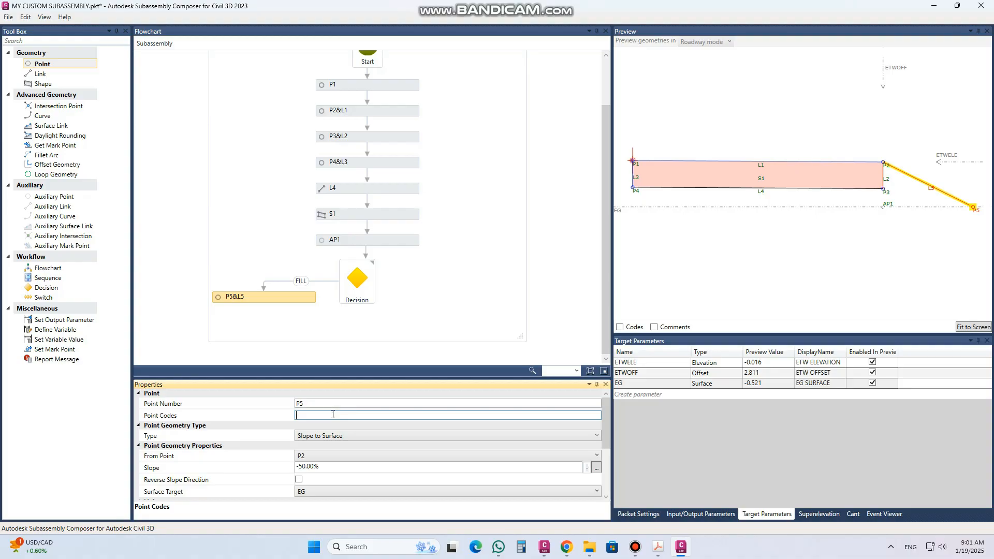
{"action": "type", "text": "\"DAYLIGHT"}
{"action": "left_click_drag", "start_coordinate": [604, 428], "coordinate": [605, 475]}
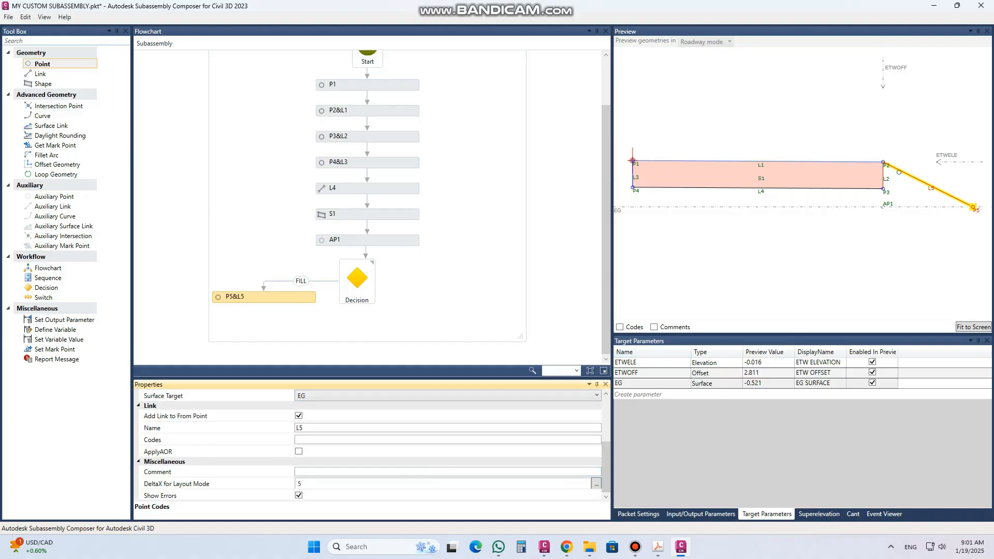
{"action": "left_click", "coordinate": [344, 437]}
{"action": "left_click", "coordinate": [343, 437]}
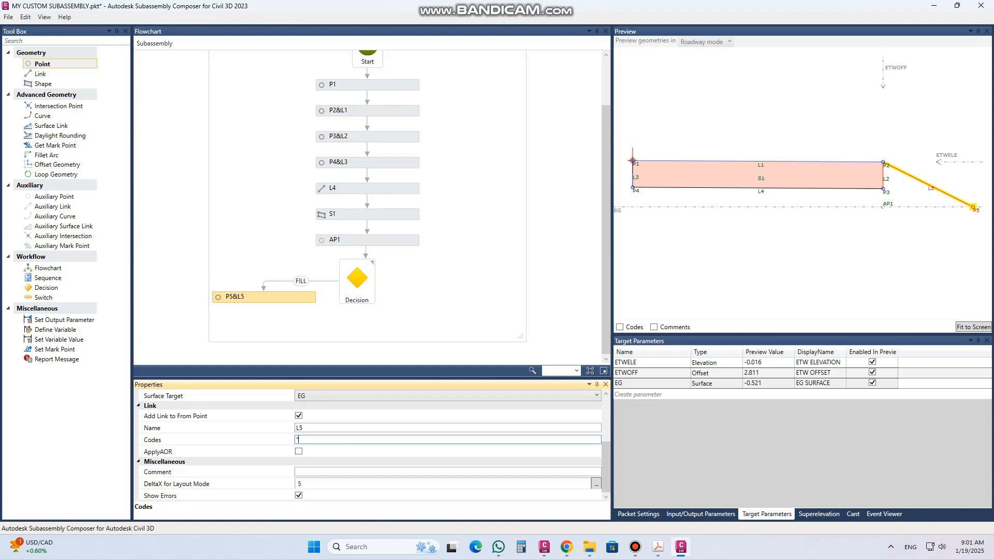
{"action": "type", "text": "\"TOP"}
{"action": "type", "text": "\",\"DATUM"}
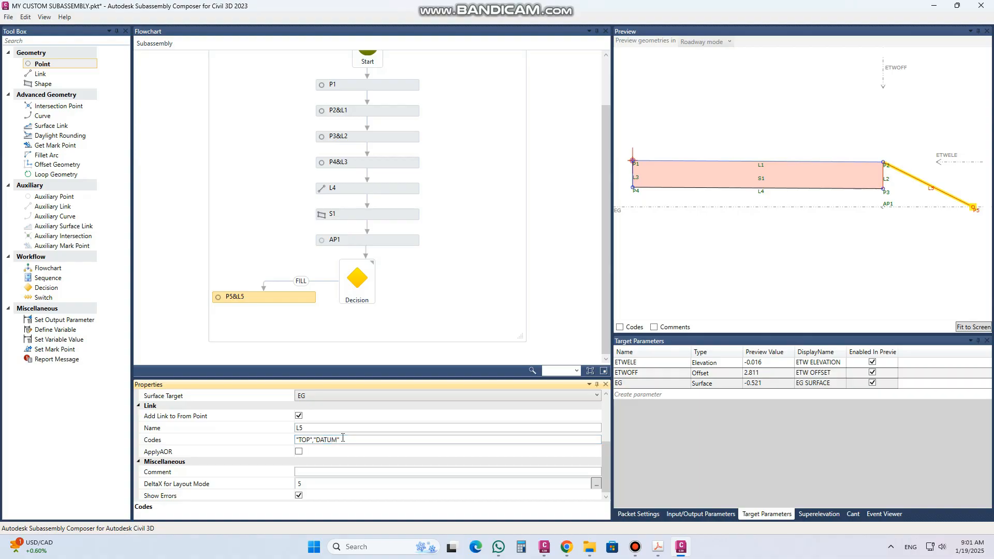
Display the codes in the preview to check the fill slope's point and link, and hide them again.
{"action": "left_click", "coordinate": [625, 330]}
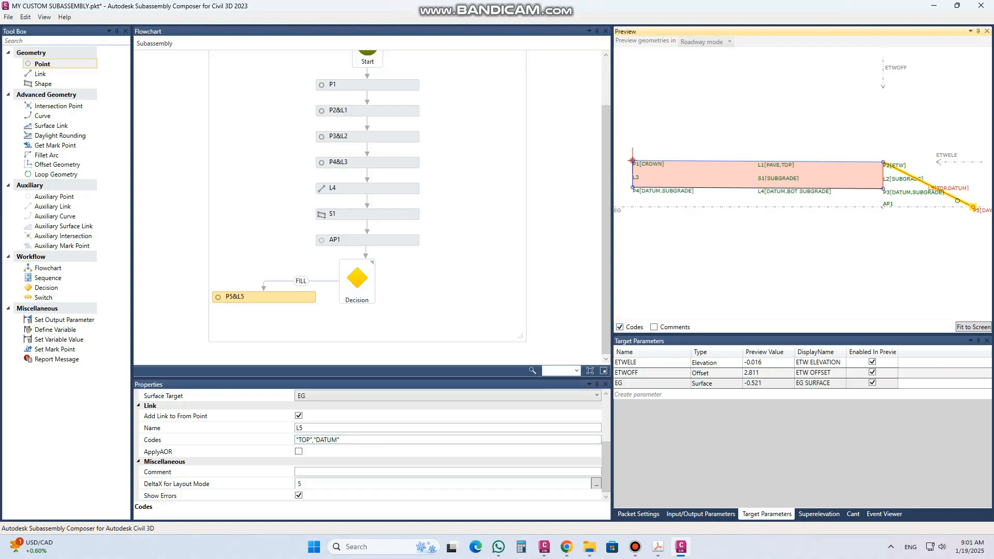
{"action": "left_click", "coordinate": [951, 218]}
{"action": "left_click_drag", "start_coordinate": [934, 222], "coordinate": [898, 221]}
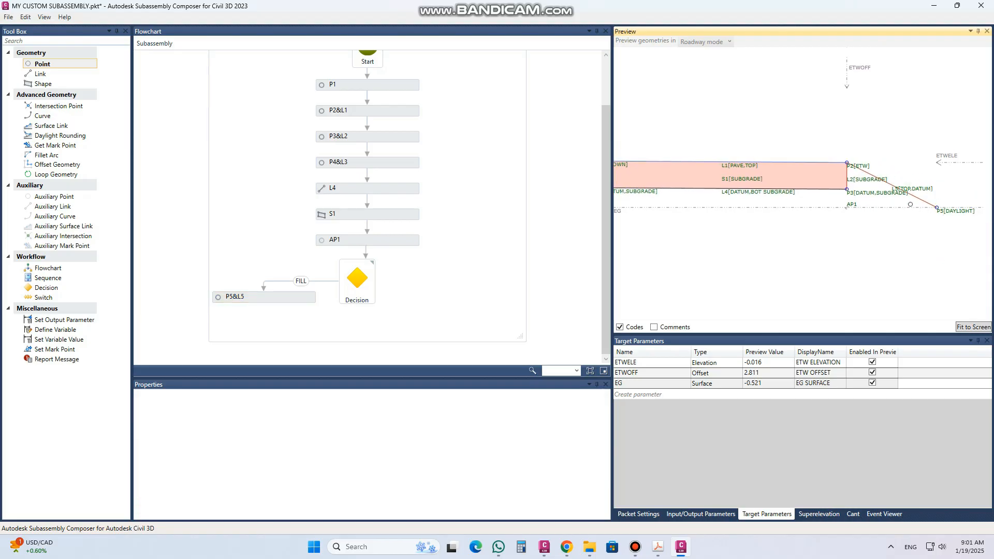
{"action": "left_click", "coordinate": [620, 326]}
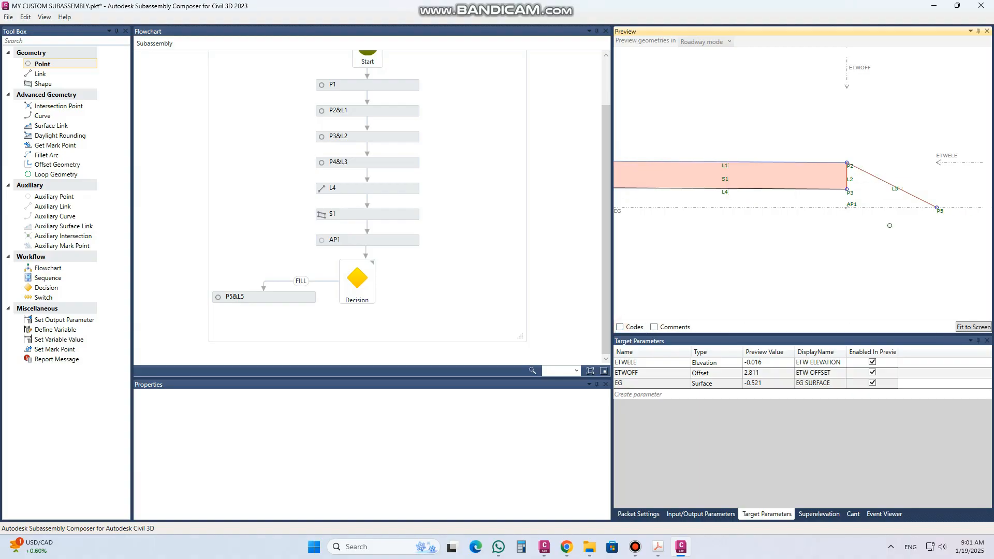
{"action": "left_click", "coordinate": [969, 327]}
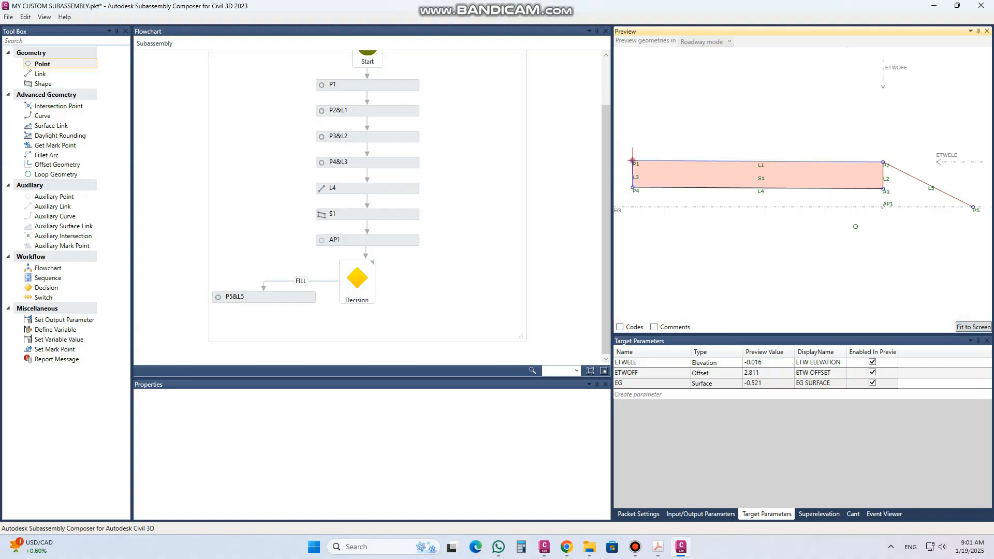
Raise the EG surface above the lane in the preview and add a new point beside the decision, opposite P5&L5.
{"action": "mouse_move", "coordinate": [350, 297]}
{"action": "left_click_drag", "start_coordinate": [619, 208], "coordinate": [623, 128]}
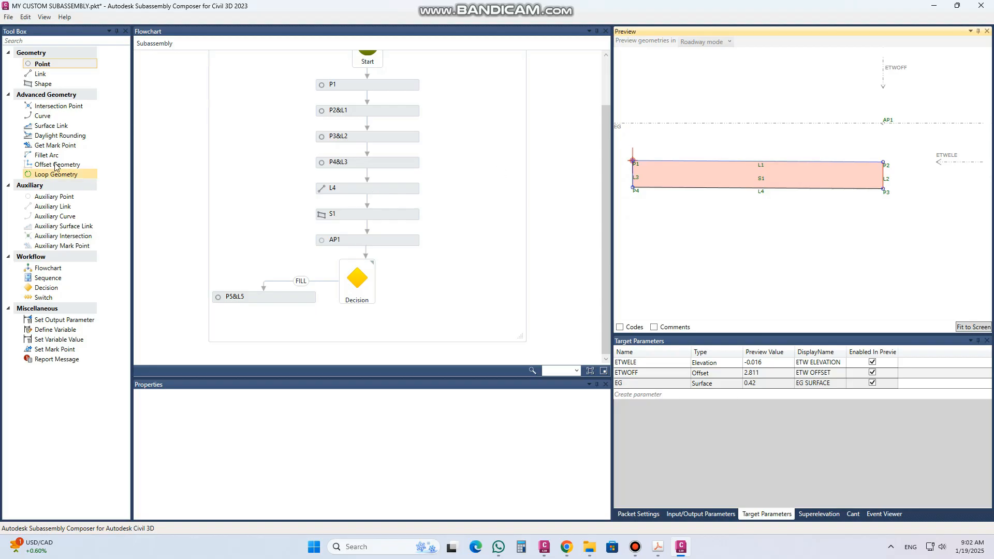
{"action": "left_click_drag", "start_coordinate": [49, 65], "coordinate": [424, 289]}
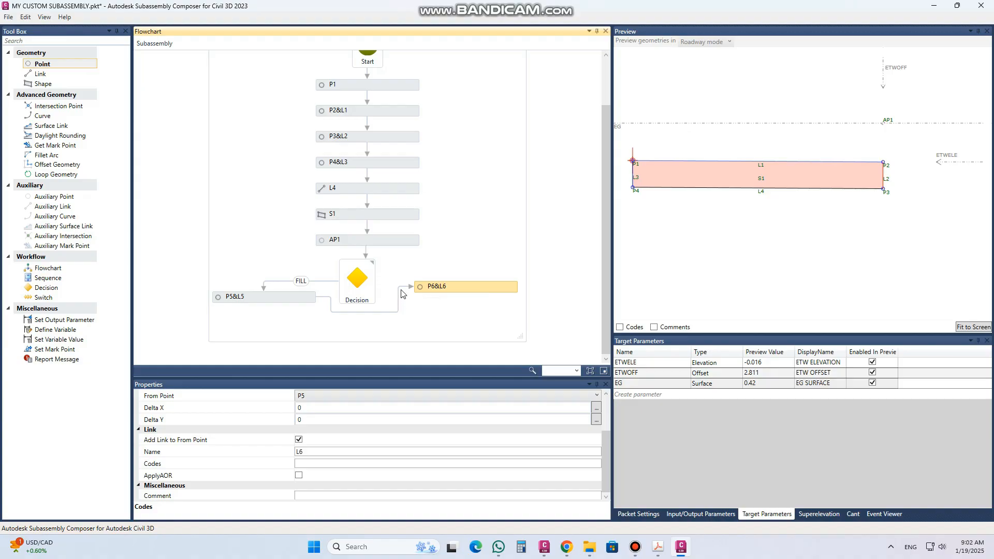
Replace the connector from P5&L5 to P6&L6 with one from the decision's CUT branch, and place P6&L6 level with P5&L5.
{"action": "left_click", "coordinate": [368, 313]}
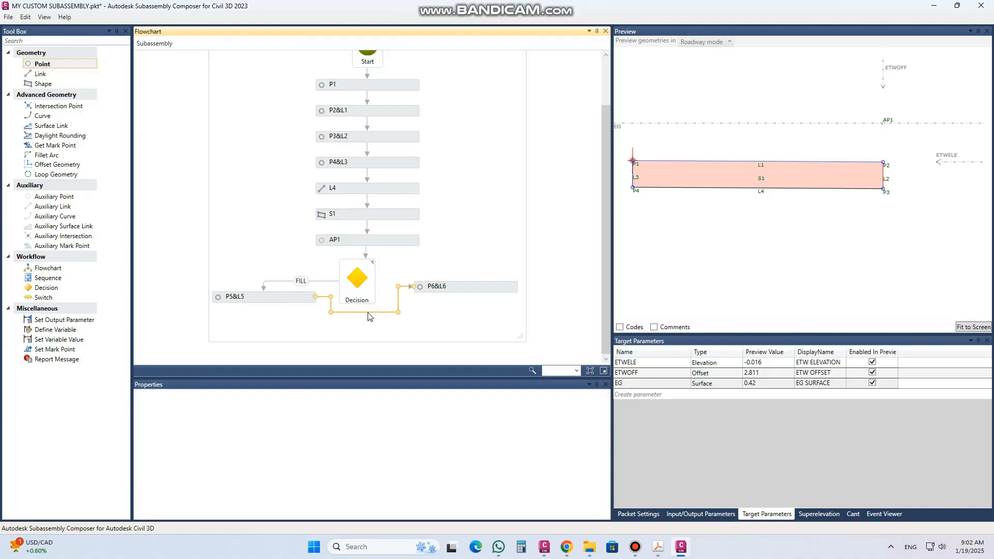
{"action": "key", "text": "Delete"}
{"action": "mouse_move", "coordinate": [377, 282]}
{"action": "left_click_drag", "start_coordinate": [377, 284], "coordinate": [466, 283]}
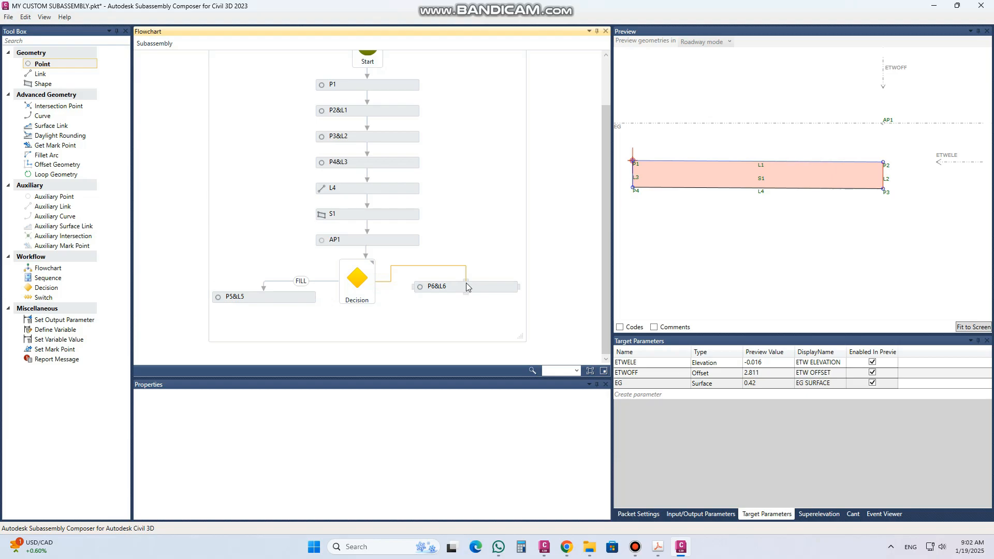
{"action": "left_click", "coordinate": [435, 287]}
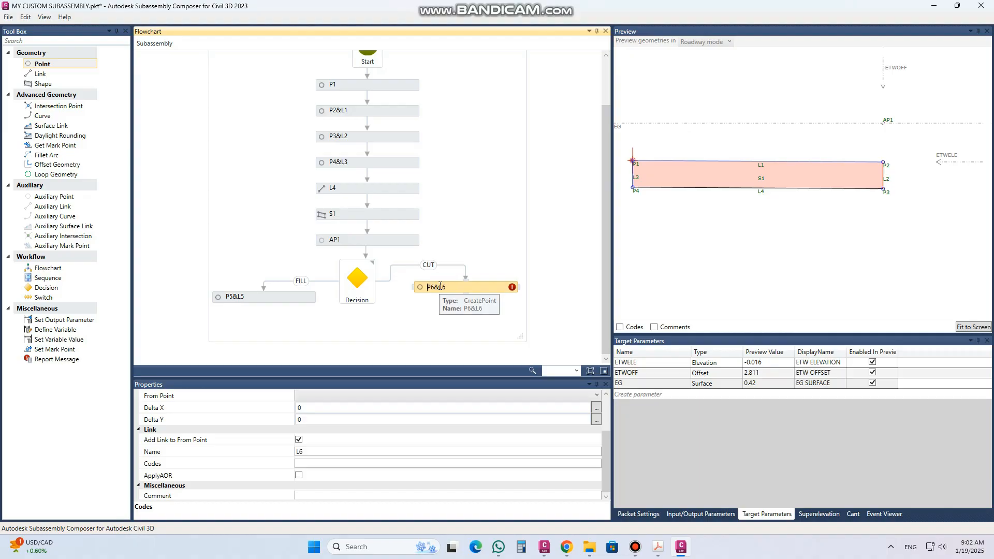
{"action": "left_click", "coordinate": [478, 286]}
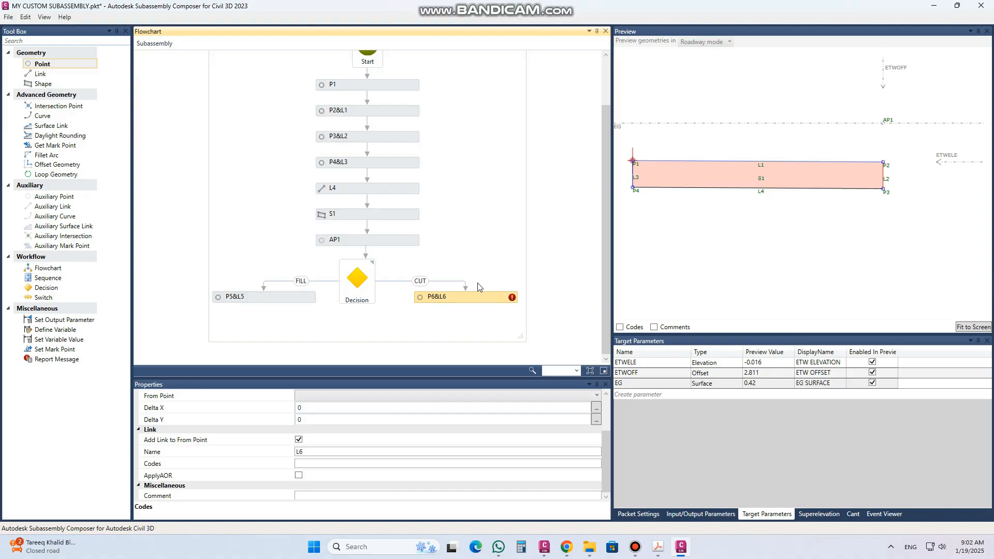
Set point P6's geometry type to Slope and Delta X with a slope of -2:1.
{"action": "left_click_drag", "start_coordinate": [604, 257], "coordinate": [607, 277]}
{"action": "left_click_drag", "start_coordinate": [606, 454], "coordinate": [608, 396]}
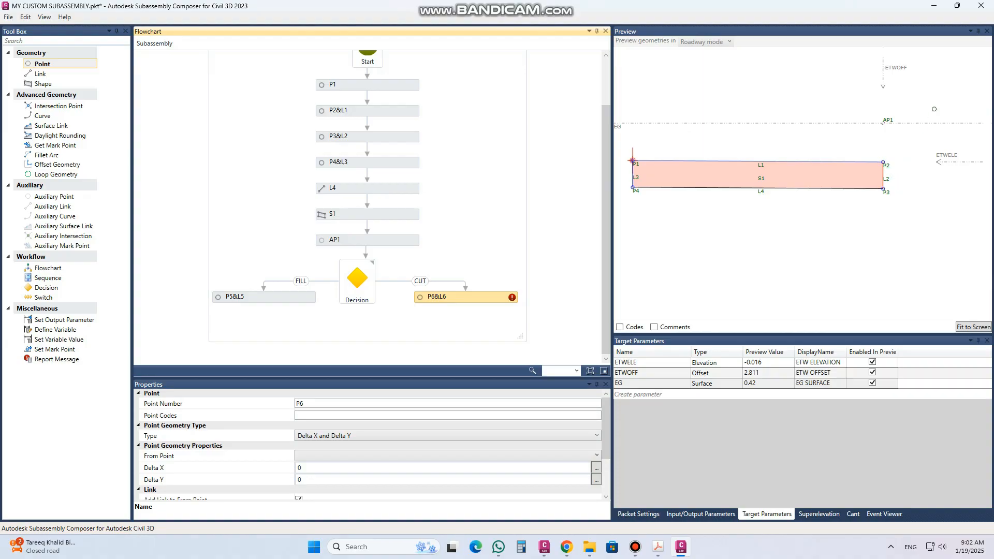
{"action": "left_click", "coordinate": [341, 437]}
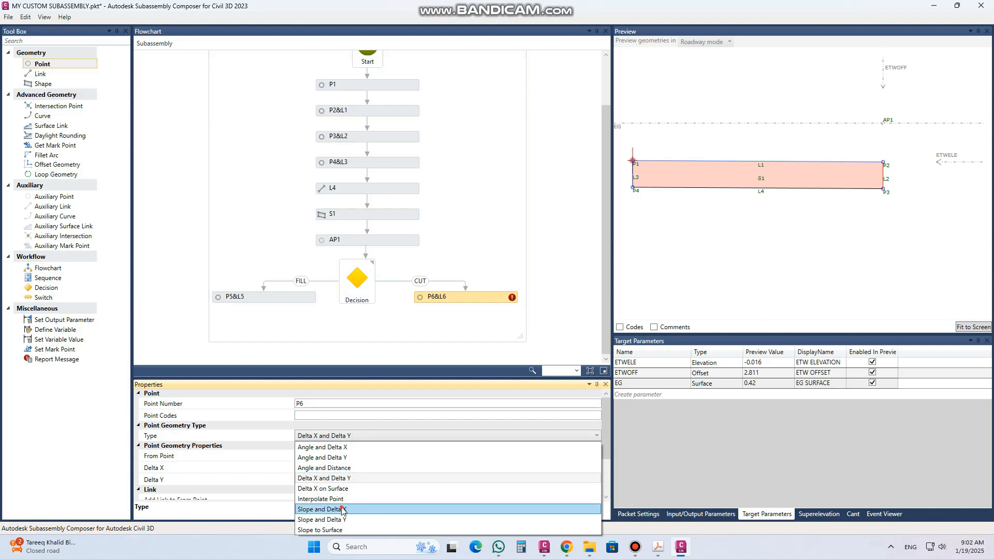
{"action": "left_click", "coordinate": [341, 509]}
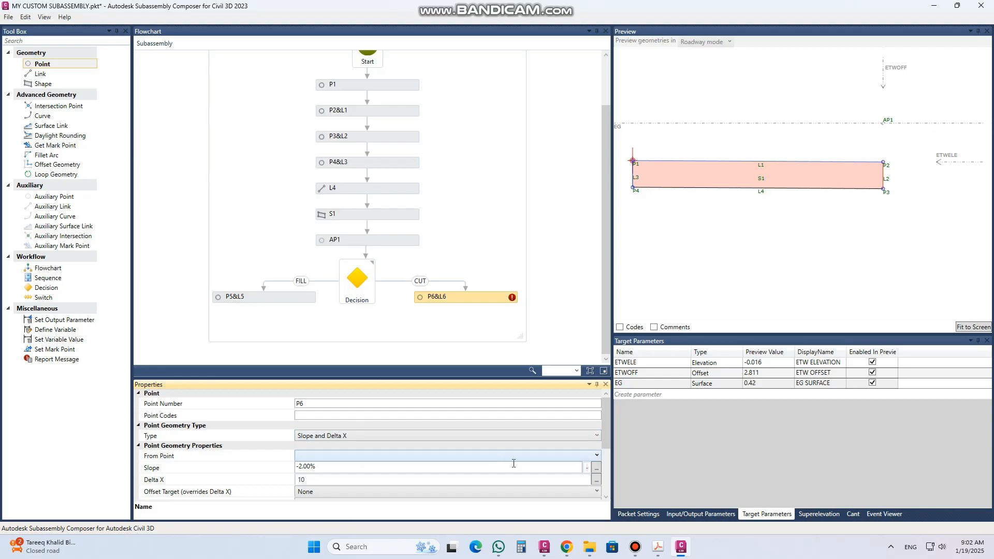
{"action": "left_click_drag", "start_coordinate": [607, 438], "coordinate": [607, 462]}
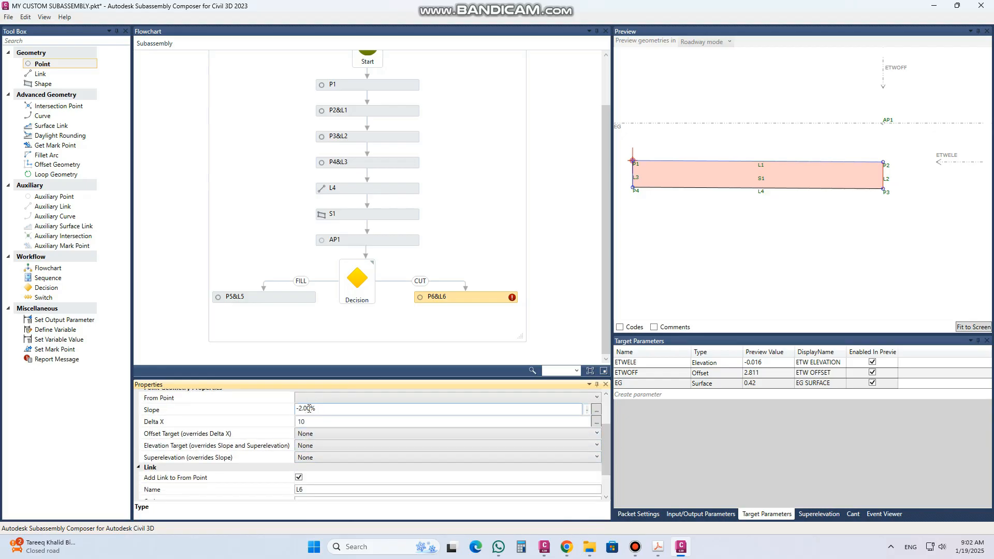
{"action": "left_click_drag", "start_coordinate": [300, 408], "coordinate": [330, 408]}
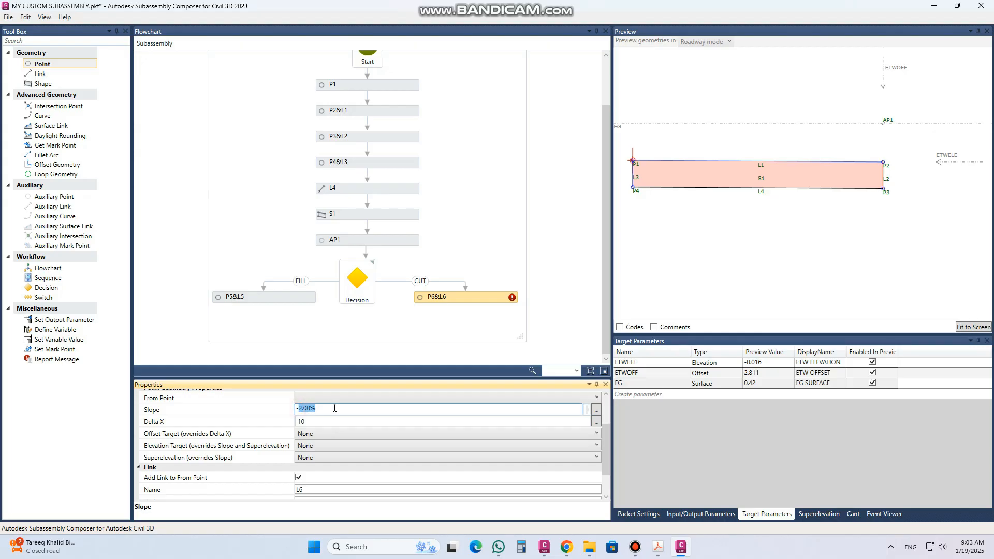
{"action": "type", "text": "2:1"}
Set P6's Delta X to 1.
{"action": "left_click", "coordinate": [315, 421]}
{"action": "double_click", "coordinate": [314, 421]}
{"action": "key", "text": "BackSpace"}
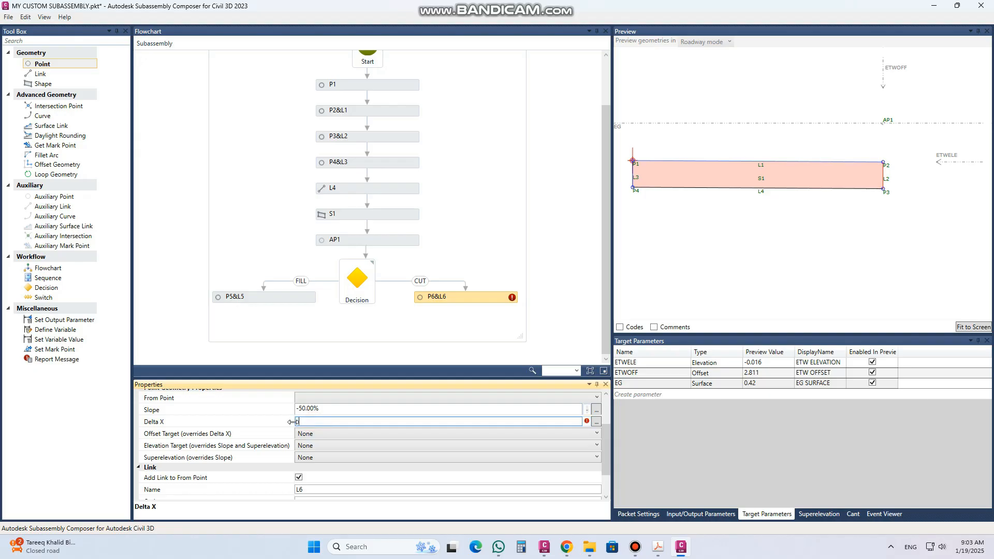
{"action": "type", "text": "-"}
{"action": "double_click", "coordinate": [305, 423]}
{"action": "type", "text": "1"}
{"action": "left_click_drag", "start_coordinate": [604, 449], "coordinate": [605, 455]}
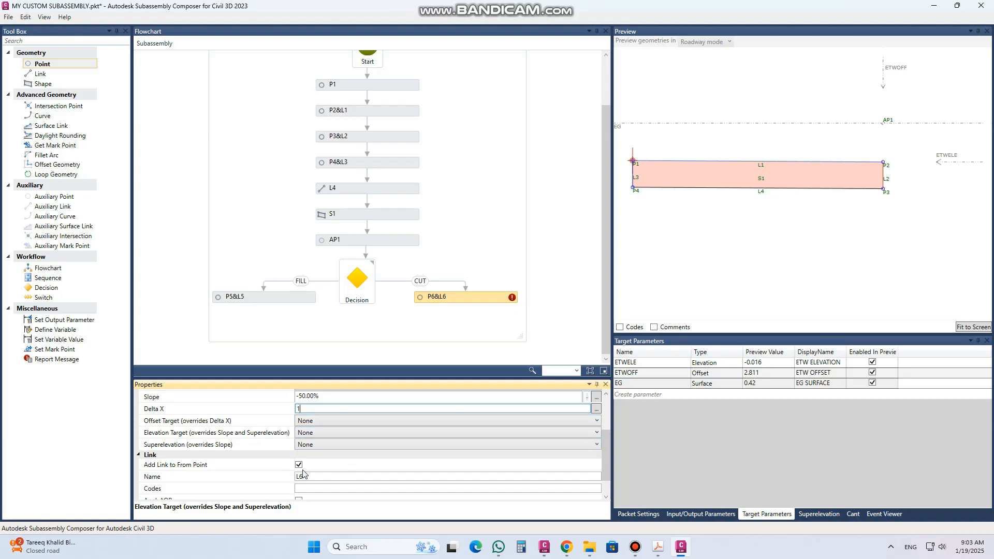
Set P2 as point P6's from point, so that the cut branch's first link starts at the lane edge.
{"action": "scroll", "coordinate": [331, 472], "scroll_direction": "down", "scroll_amount": 1}
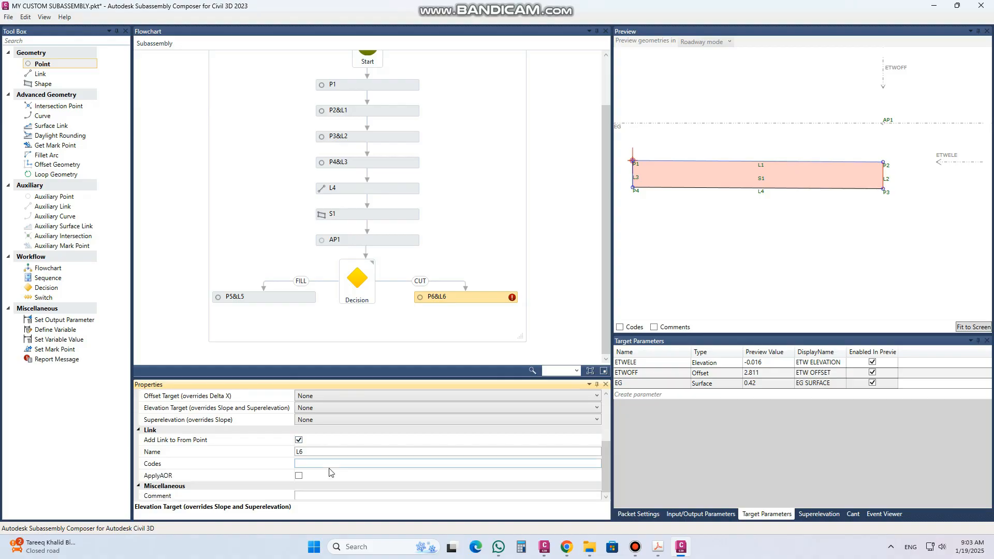
{"action": "left_click", "coordinate": [606, 461]}
{"action": "left_click_drag", "start_coordinate": [607, 460], "coordinate": [607, 402]}
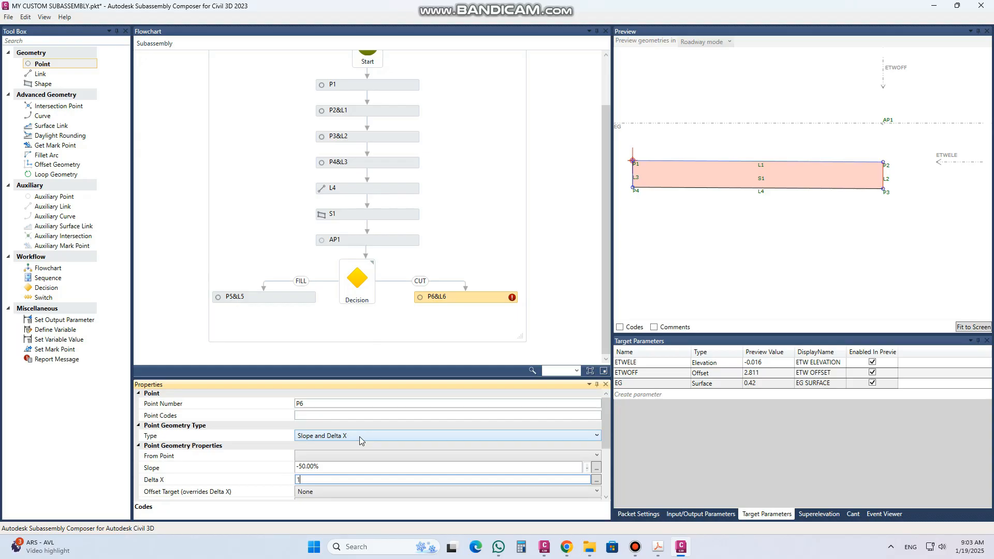
{"action": "key", "text": "Tab"}
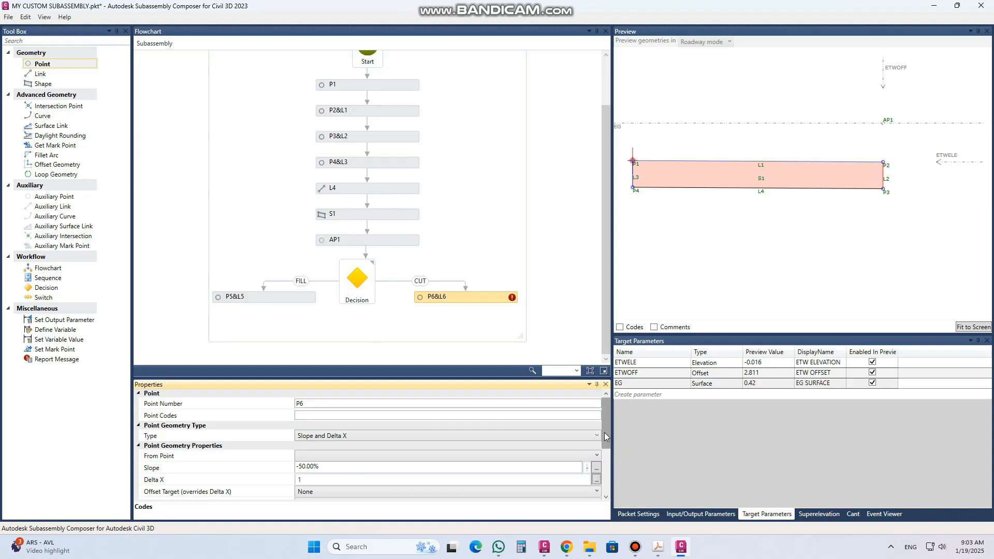
{"action": "left_click_drag", "start_coordinate": [604, 433], "coordinate": [604, 446]}
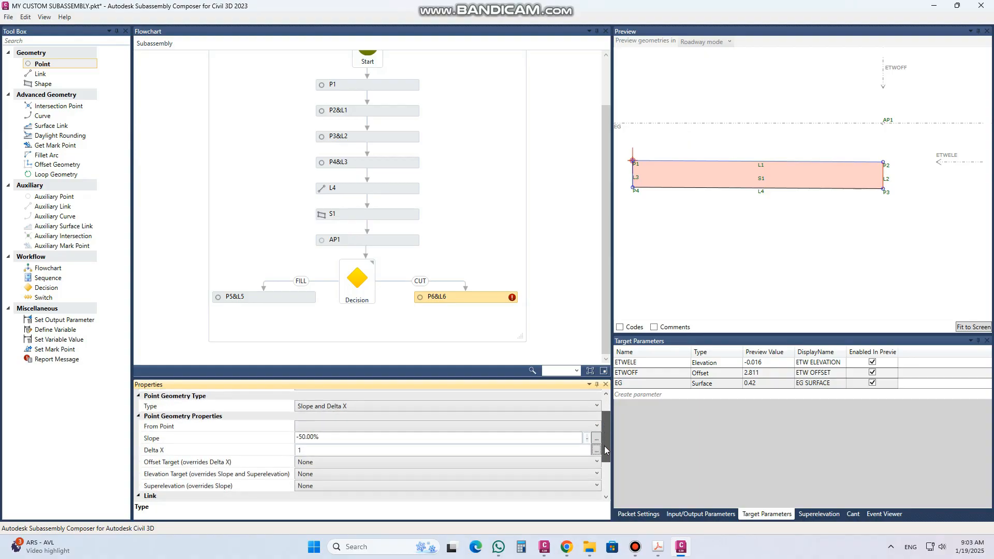
{"action": "left_click", "coordinate": [392, 427]}
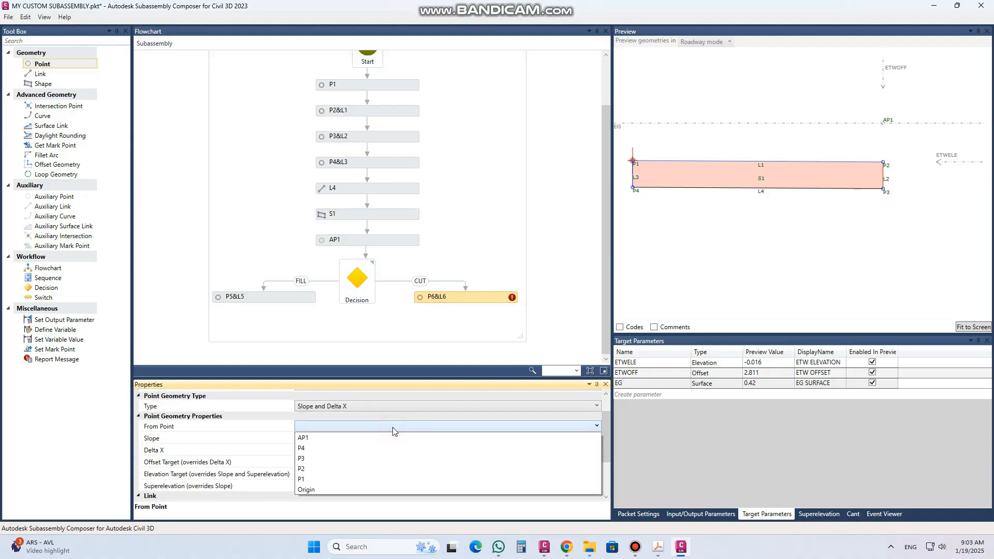
{"action": "left_click", "coordinate": [342, 469]}
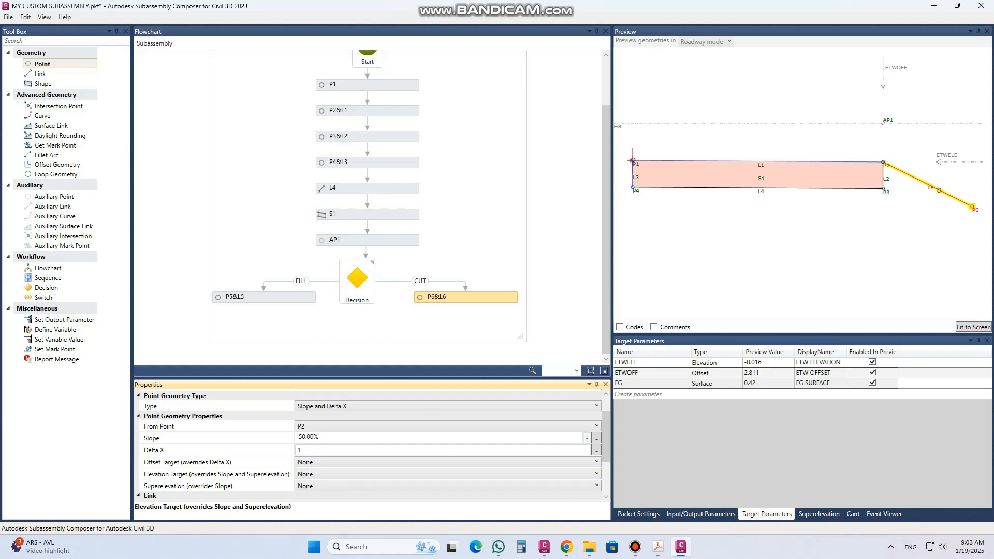
{"action": "left_click_drag", "start_coordinate": [915, 241], "coordinate": [888, 214]}
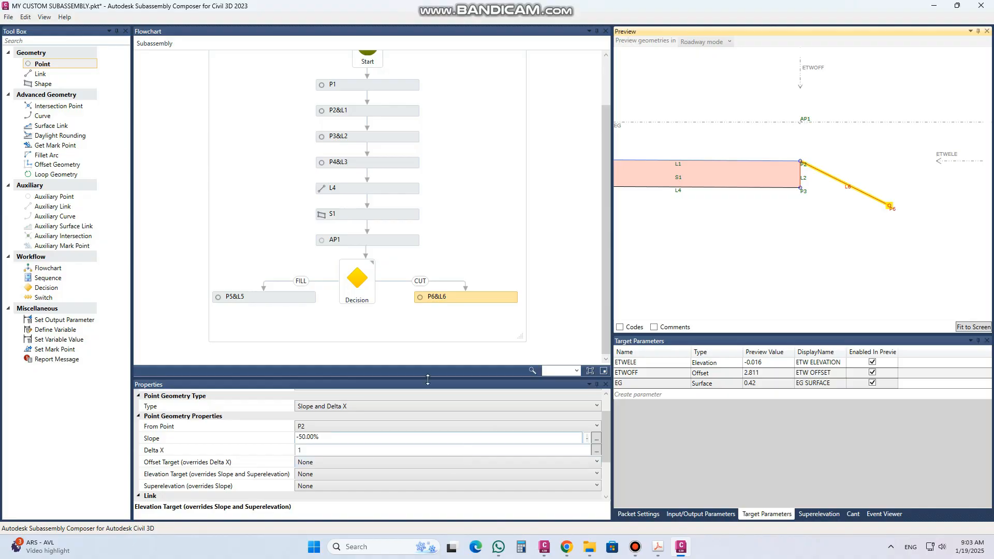
Add point P7 with link L7 below P6&L6 in the CUT branch, with a Delta X of 0.5 from P6.
{"action": "left_click_drag", "start_coordinate": [79, 63], "coordinate": [463, 325]}
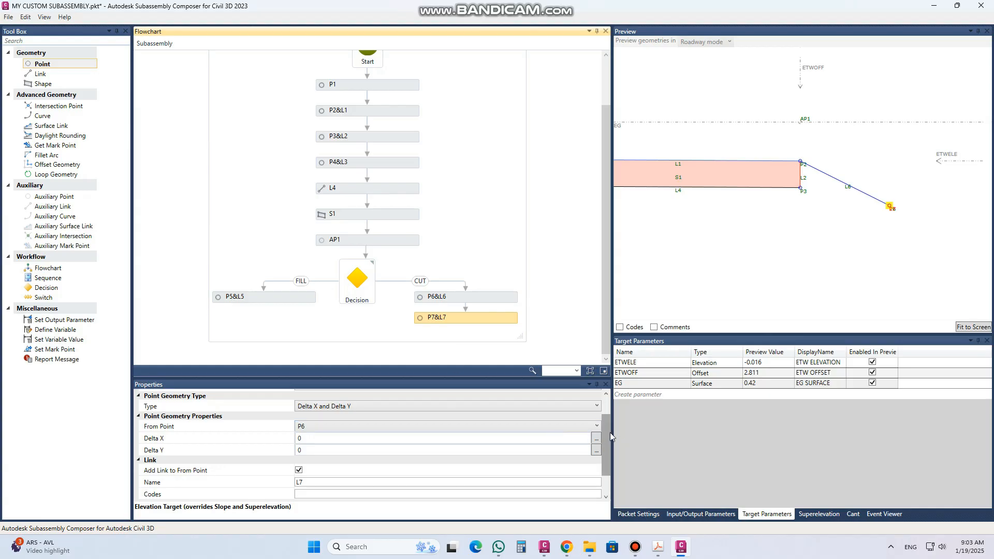
{"action": "scroll", "coordinate": [570, 429], "scroll_direction": "up", "scroll_amount": 3}
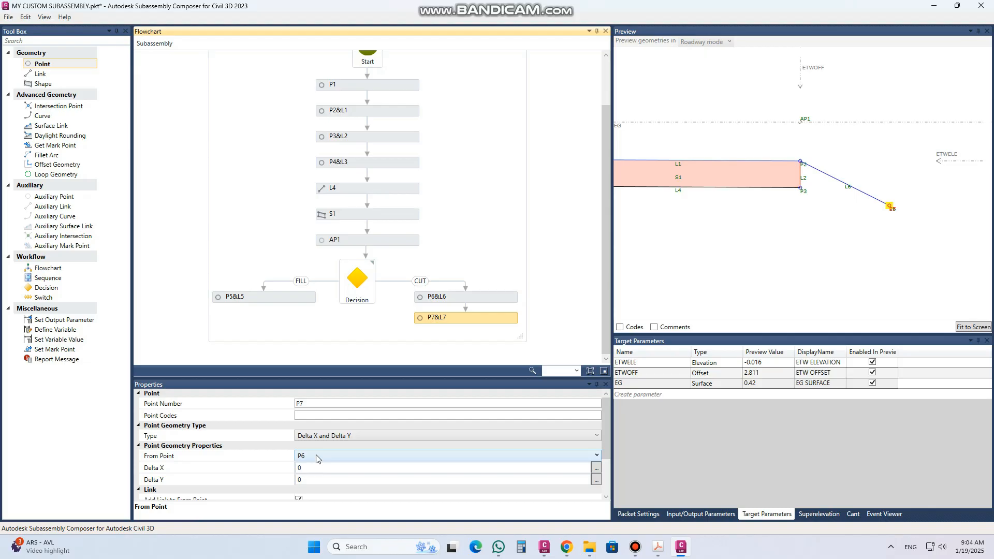
{"action": "left_click", "coordinate": [310, 468]}
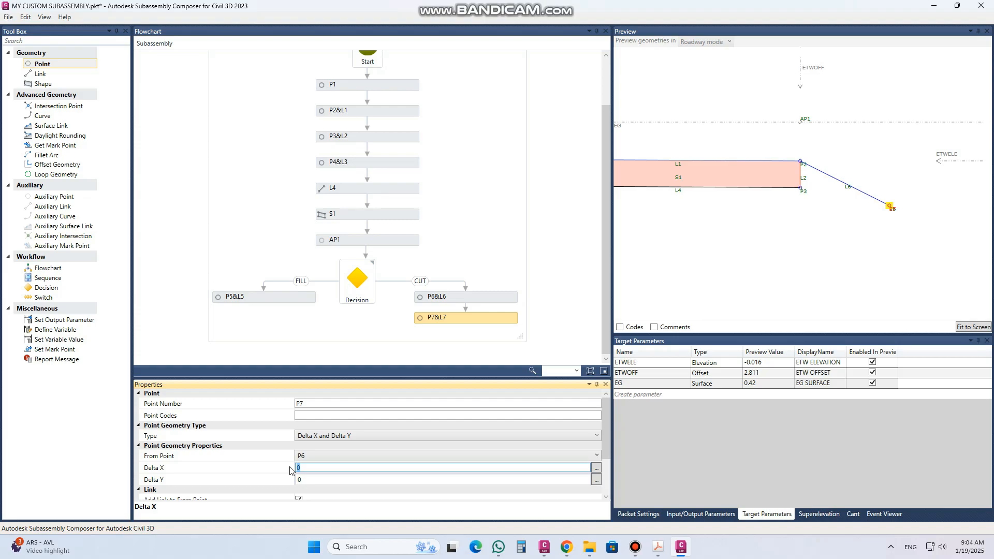
{"action": "type", "text": ".5"}
{"action": "left_click_drag", "start_coordinate": [603, 442], "coordinate": [607, 480]}
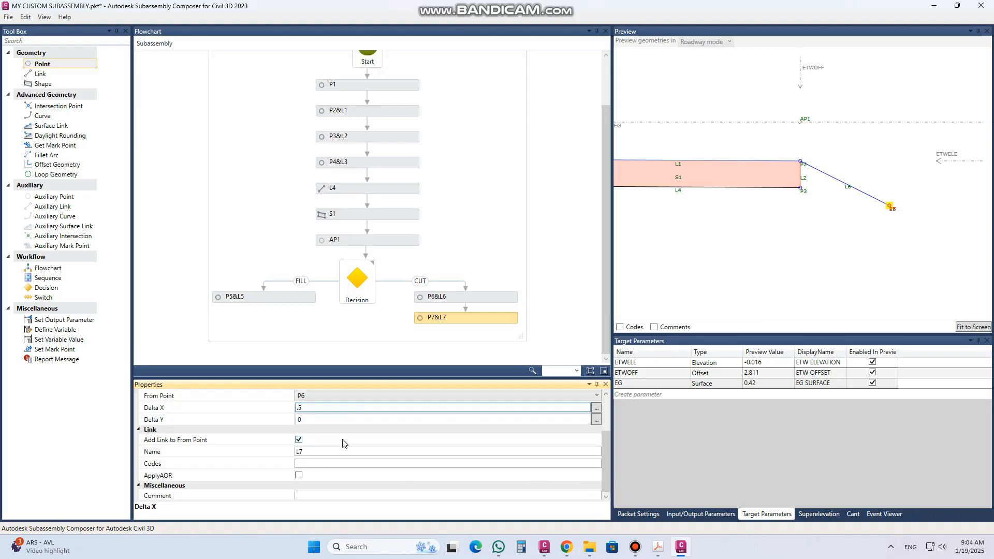
{"action": "key", "text": "Return"}
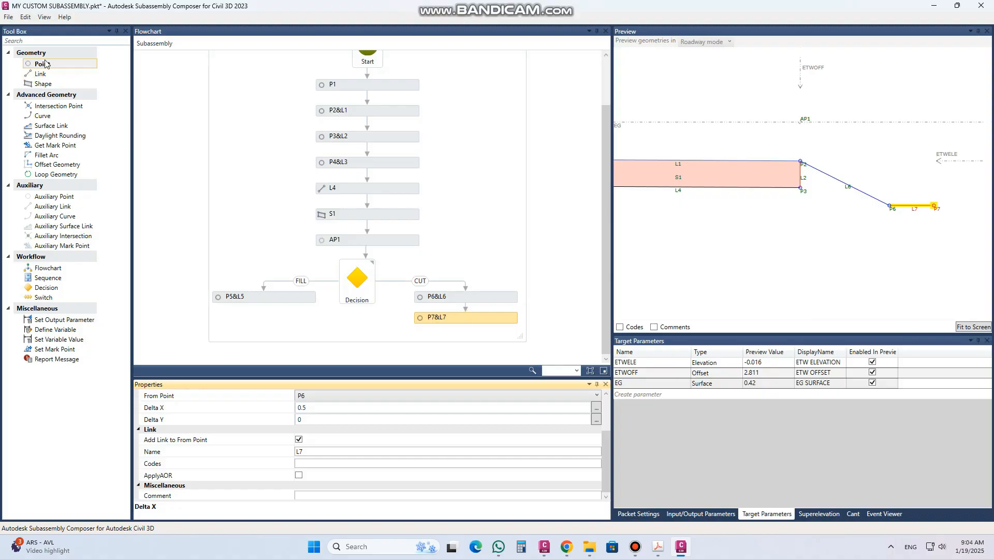
{"action": "left_click", "coordinate": [604, 437]}
{"action": "left_click_drag", "start_coordinate": [607, 463], "coordinate": [609, 395]}
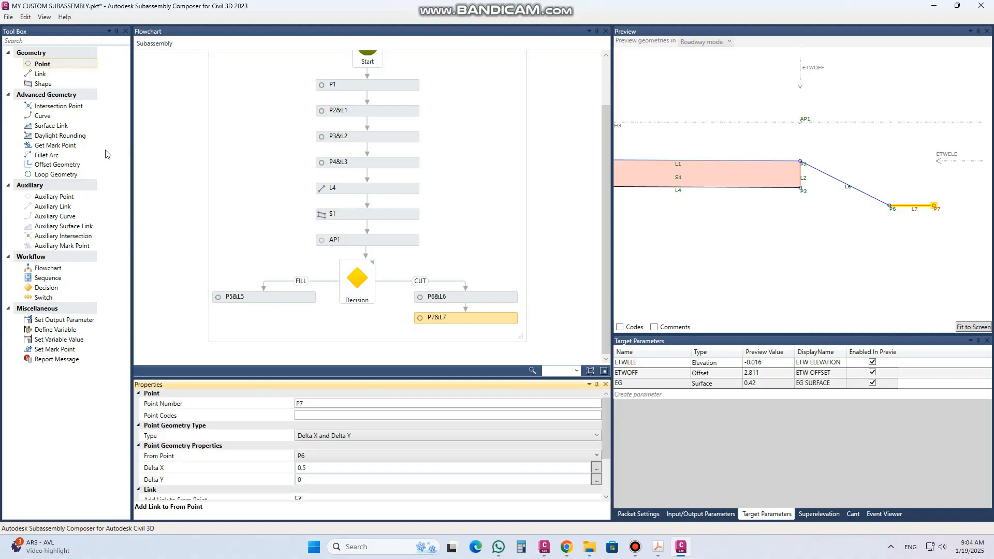
Add point P8 with link L8 below P7&L7 and set its geometry type to Slope to Surface.
{"action": "left_click_drag", "start_coordinate": [59, 75], "coordinate": [460, 332]}
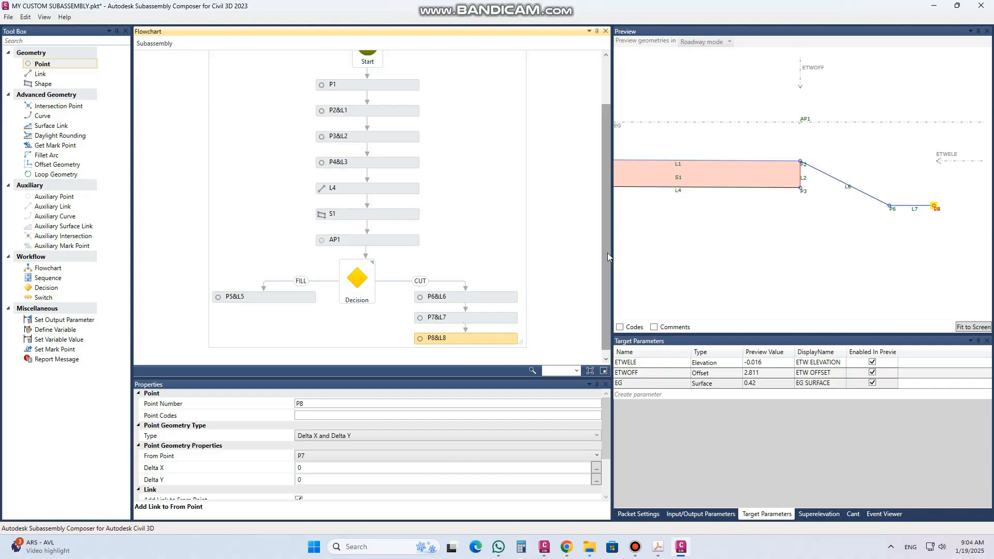
{"action": "scroll", "coordinate": [607, 285], "scroll_direction": "down", "scroll_amount": 1}
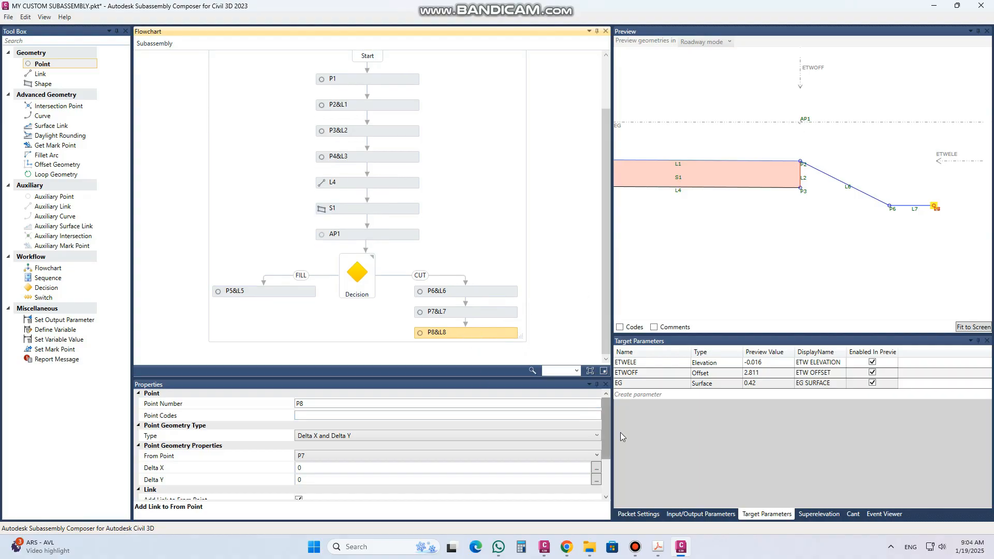
{"action": "scroll", "coordinate": [607, 429], "scroll_direction": "down", "scroll_amount": 1}
{"action": "scroll", "coordinate": [606, 439], "scroll_direction": "down", "scroll_amount": 2}
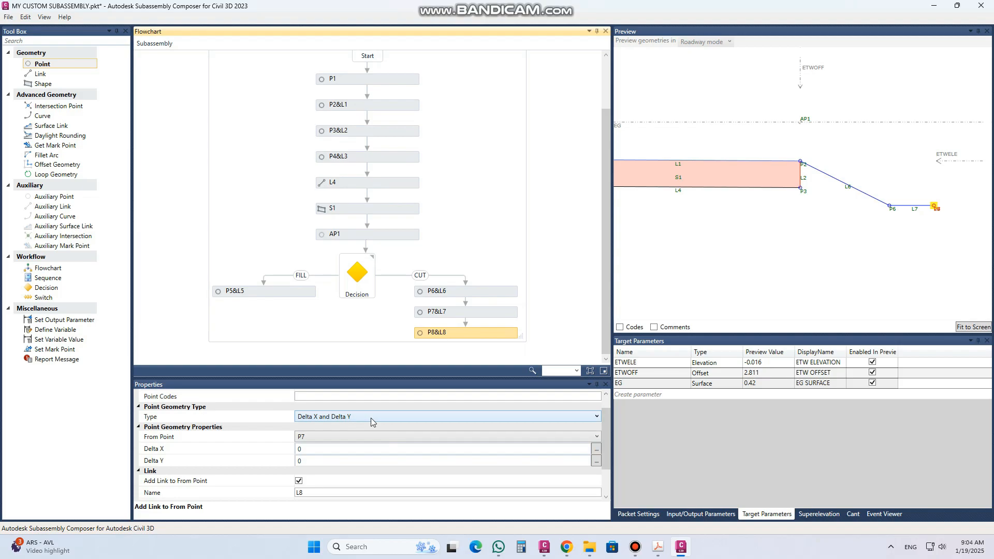
{"action": "left_click", "coordinate": [356, 416]}
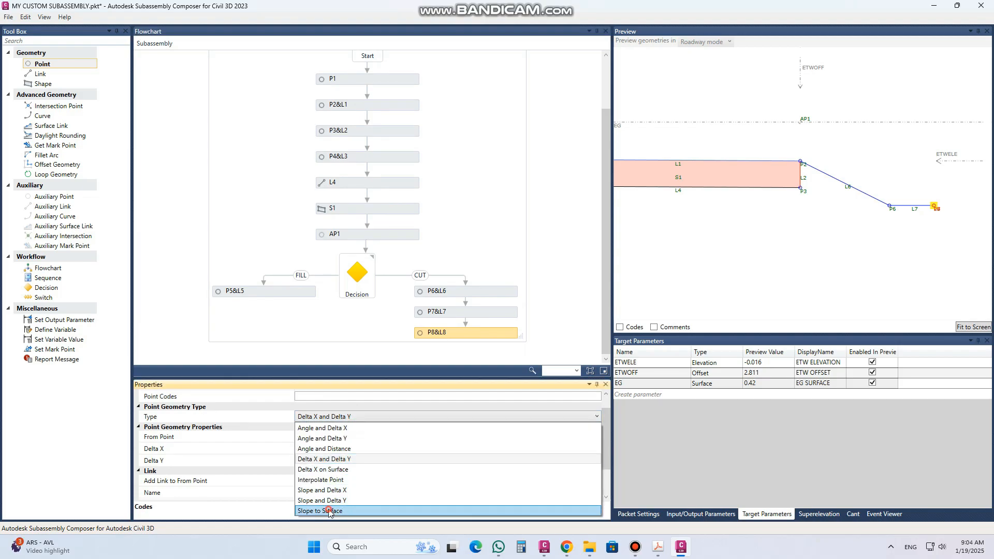
{"action": "left_click", "coordinate": [329, 511]}
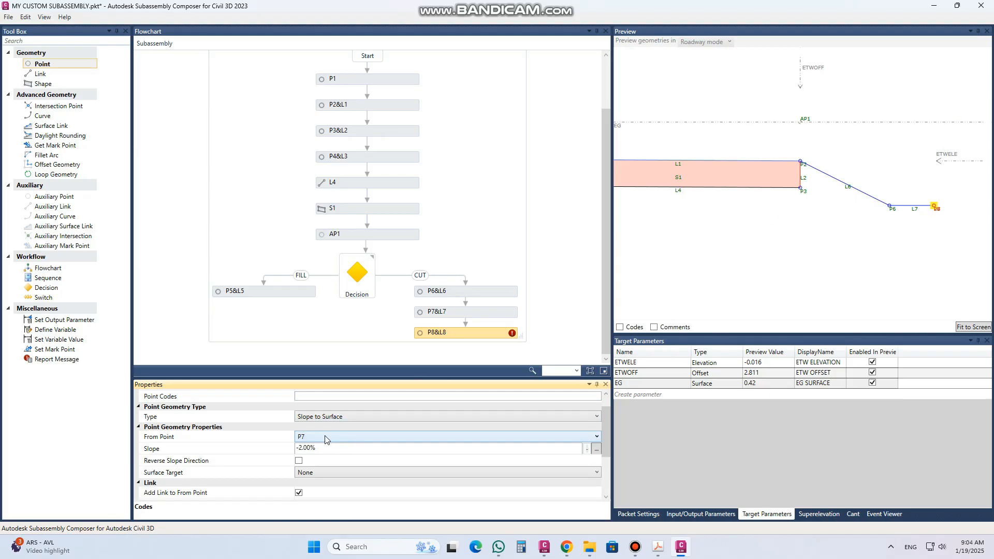
Set P8's slope to 2:1 with EG as its surface target, and fit the whole section in the preview.
{"action": "left_click", "coordinate": [326, 449]}
{"action": "left_click_drag", "start_coordinate": [321, 448], "coordinate": [292, 446]}
{"action": "type", "text": "2:1"}
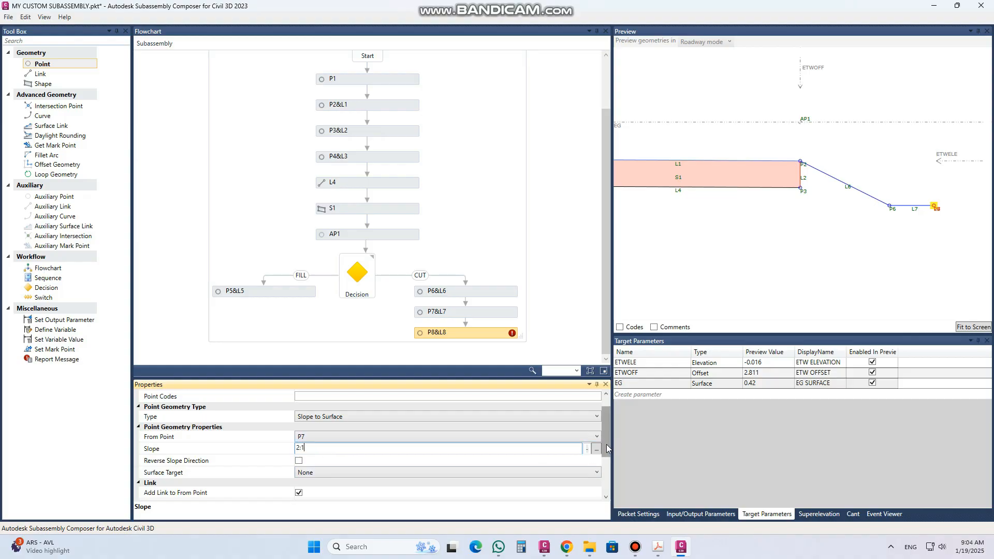
{"action": "left_click_drag", "start_coordinate": [607, 444], "coordinate": [607, 458]}
{"action": "scroll", "coordinate": [606, 458], "scroll_direction": "down", "scroll_amount": 1}
{"action": "left_click", "coordinate": [335, 424]}
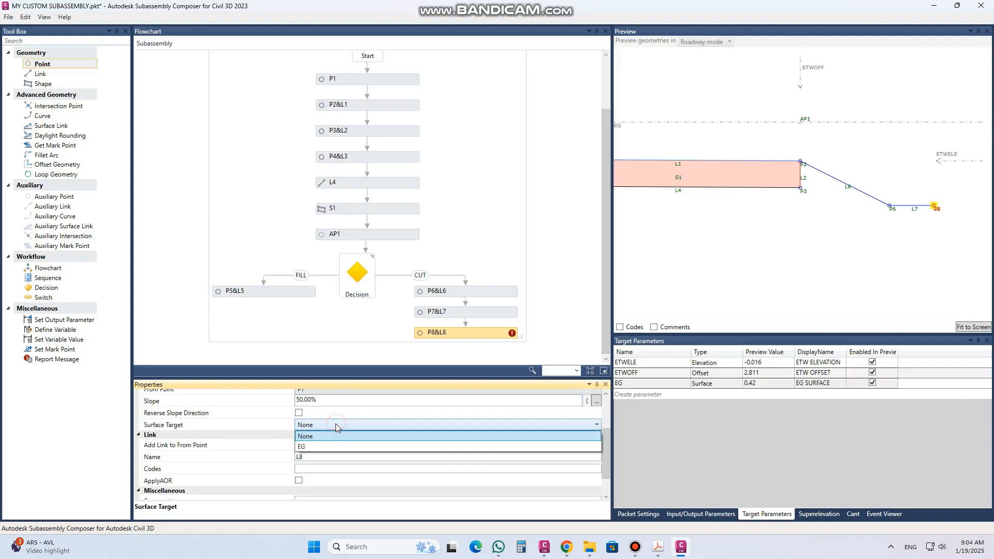
{"action": "left_click", "coordinate": [319, 446]}
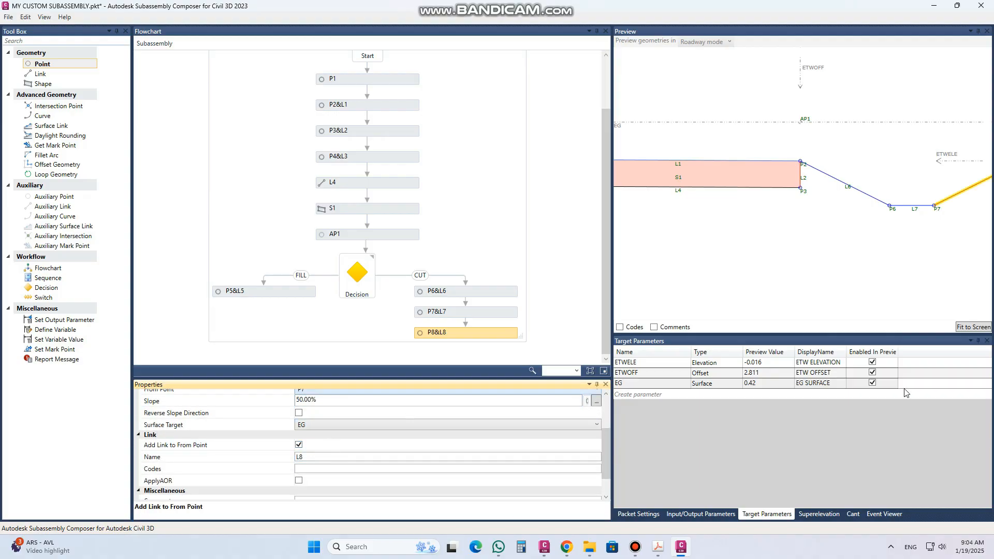
{"action": "left_click", "coordinate": [972, 327]}
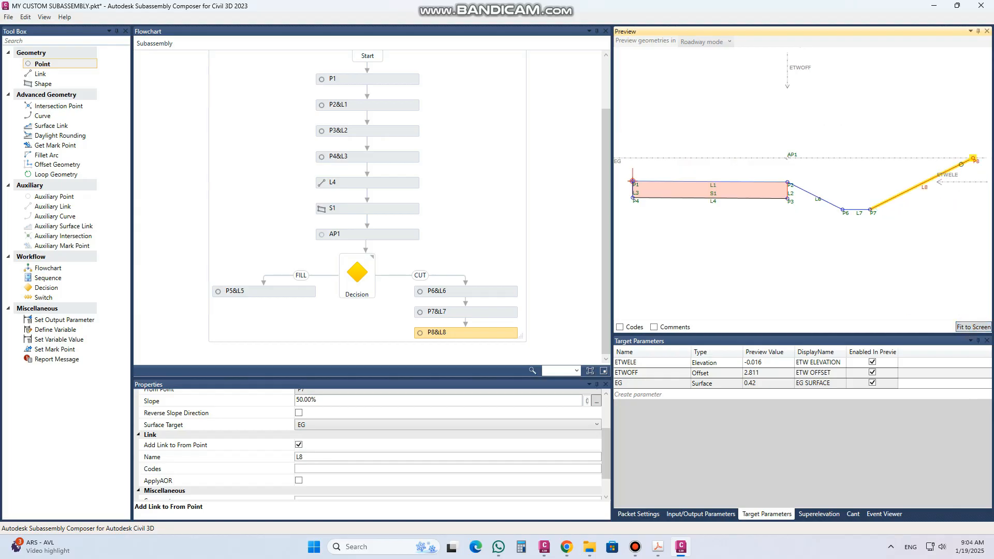
Raise the EG surface in the preview to about 0.561 to test the cut slope.
{"action": "left_click_drag", "start_coordinate": [606, 446], "coordinate": [607, 479]}
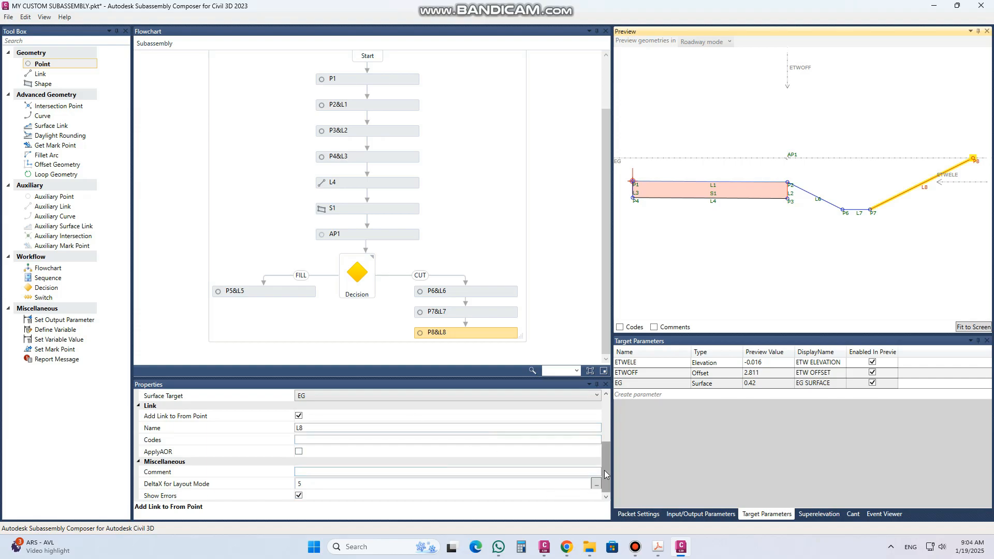
{"action": "left_click_drag", "start_coordinate": [607, 468], "coordinate": [609, 420]}
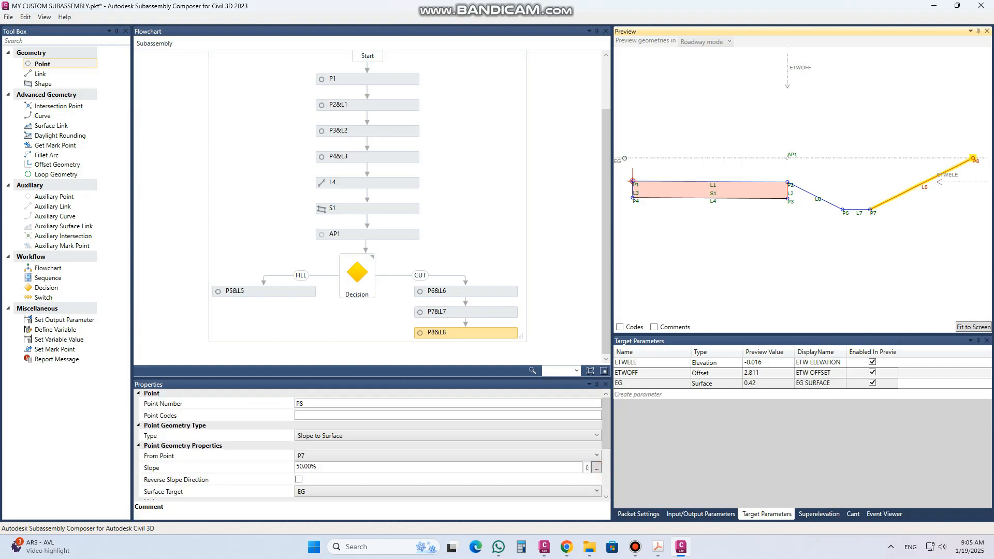
{"action": "mouse_move", "coordinate": [620, 160]}
{"action": "left_mouse_down"}
{"action": "mouse_move", "coordinate": [631, 243]}
{"action": "mouse_move", "coordinate": [620, 225]}
{"action": "mouse_move", "coordinate": [620, 153]}
{"action": "left_mouse_up"}
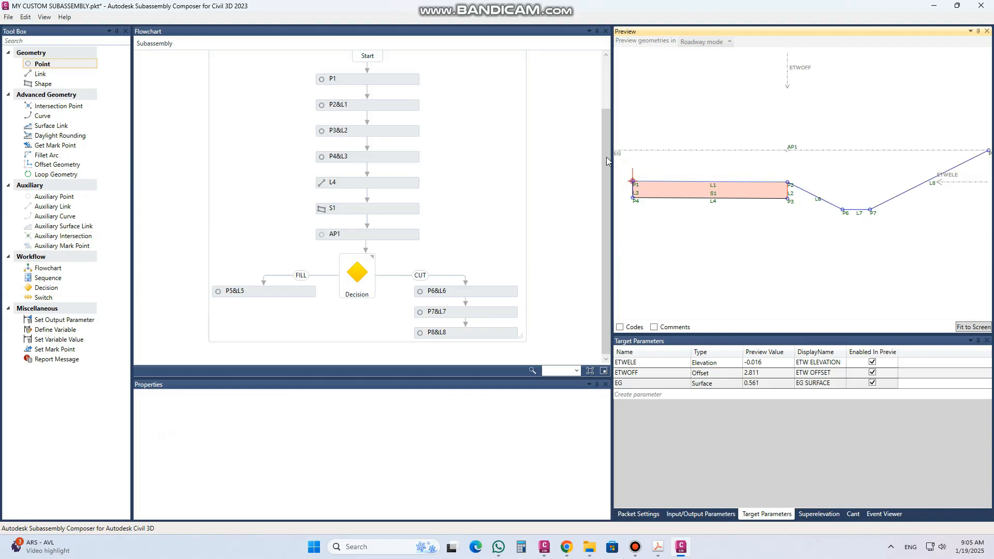
Review the decision's condition, and open the P1 (AP1) Class page under API Functions in the online help.
{"action": "left_click", "coordinate": [352, 277]}
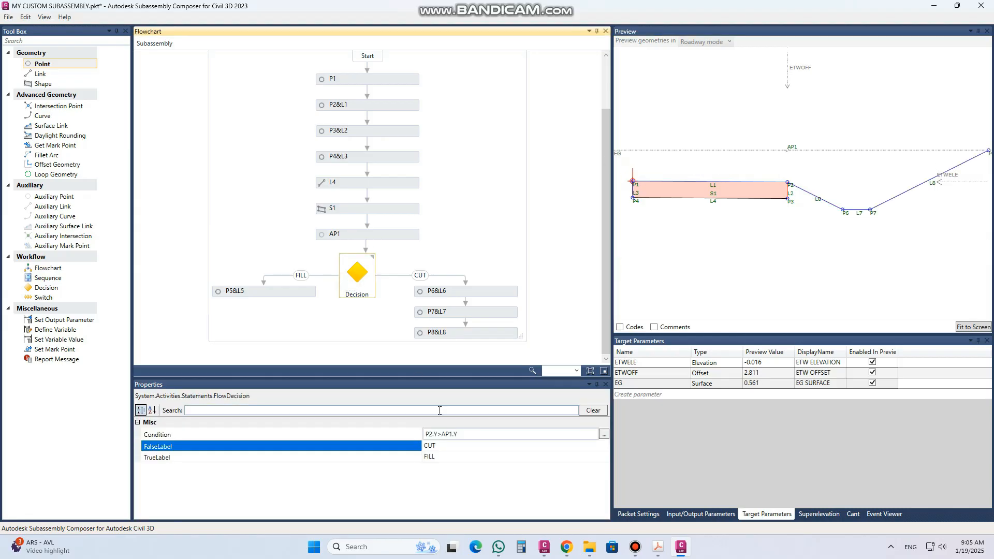
{"action": "left_click", "coordinate": [462, 438]}
{"action": "left_click", "coordinate": [63, 19]}
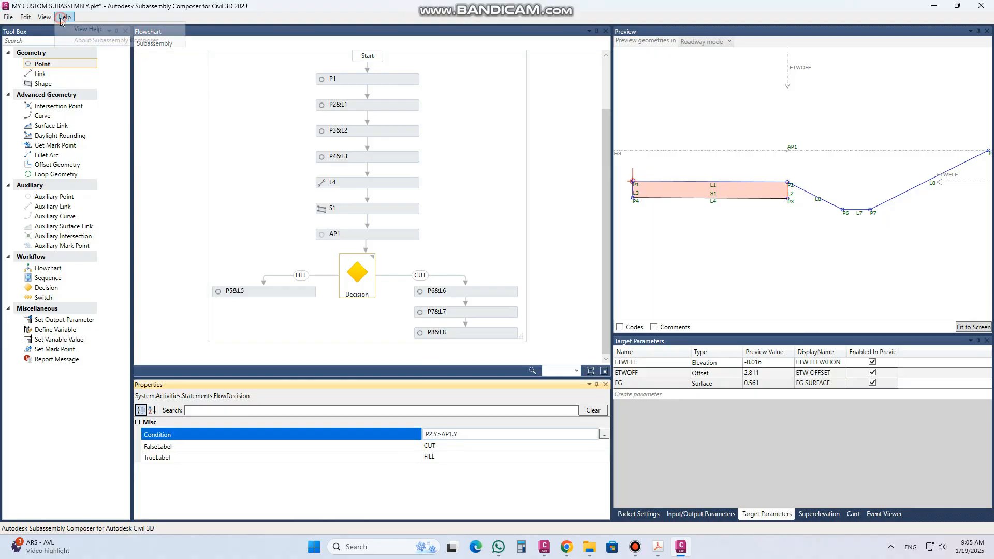
{"action": "left_click", "coordinate": [86, 29]}
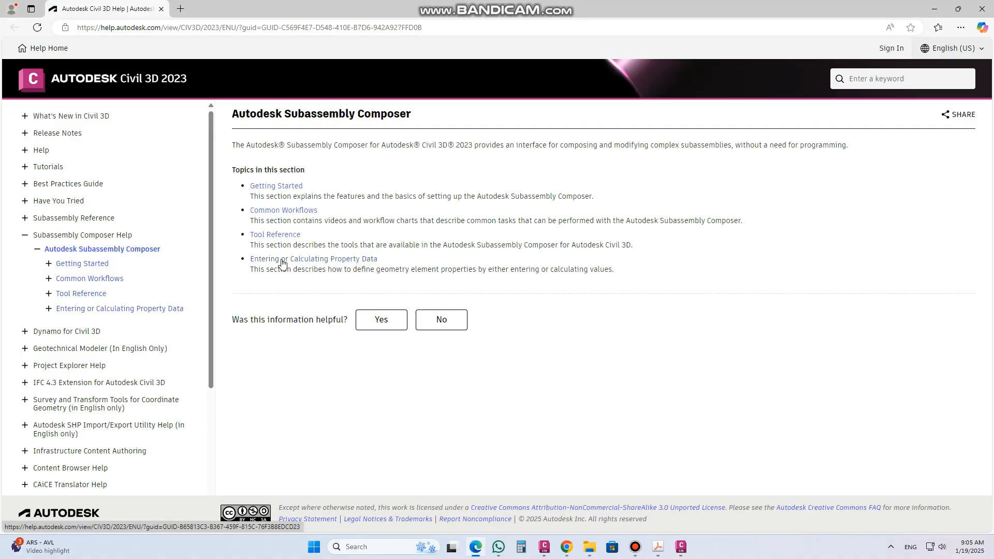
{"action": "left_click", "coordinate": [282, 258]}
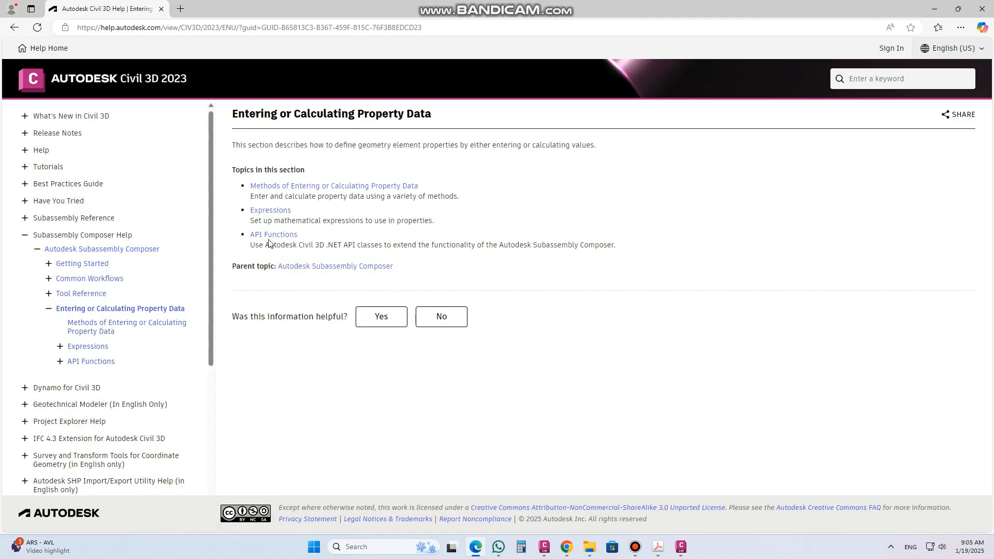
{"action": "left_click", "coordinate": [267, 238]}
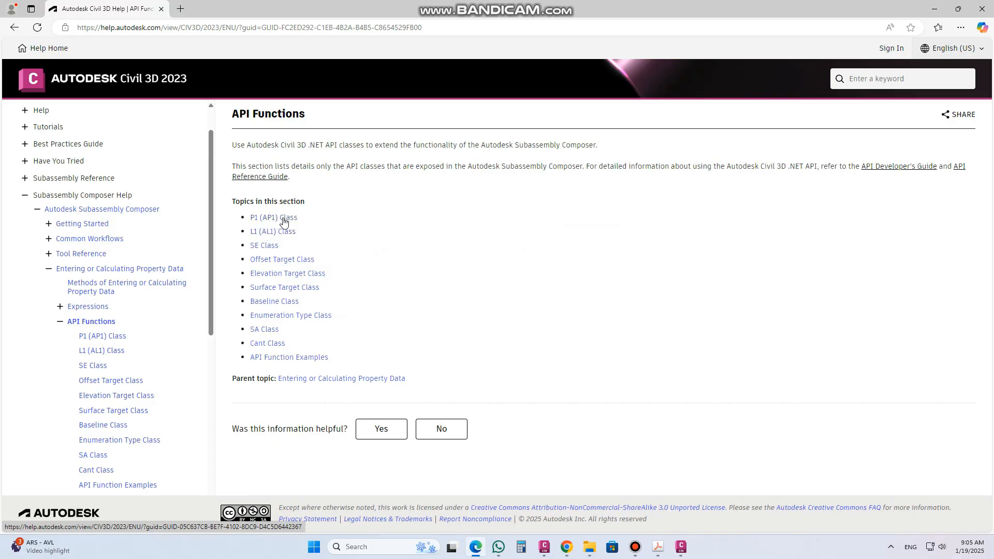
{"action": "left_click", "coordinate": [283, 222]}
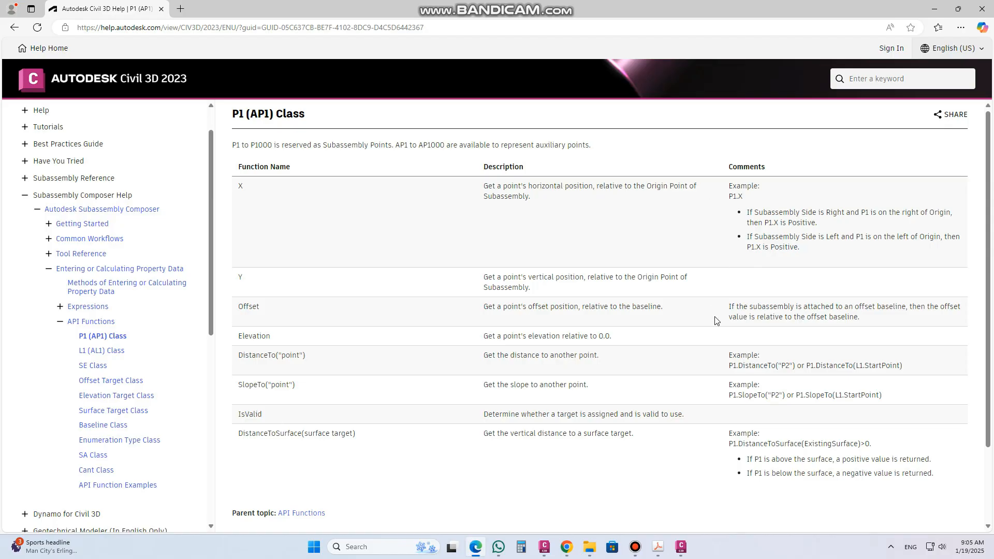
Read the P1 (AP1) Class function list and open the L1 (AL1) Class page.
{"action": "scroll", "coordinate": [714, 321], "scroll_direction": "down", "scroll_amount": 1}
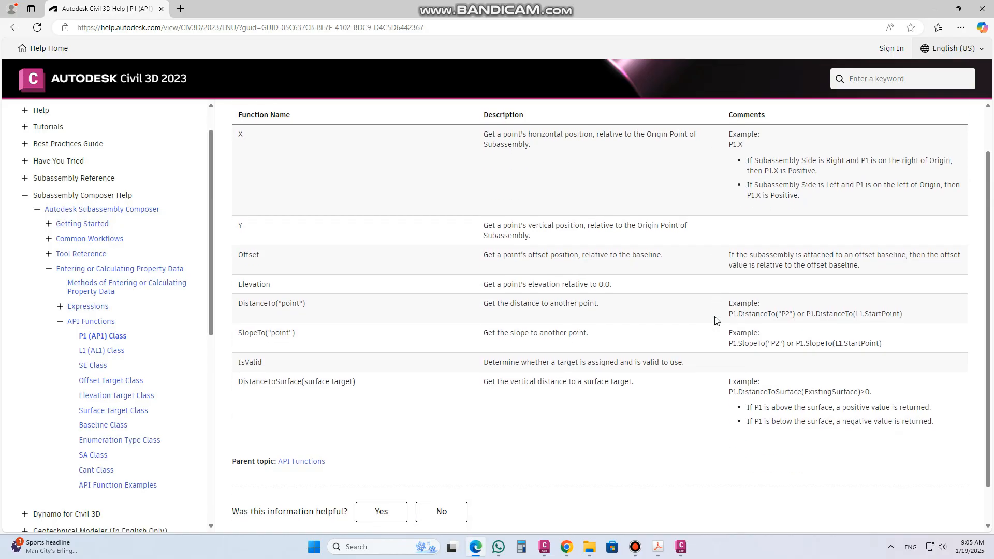
{"action": "scroll", "coordinate": [714, 321], "scroll_direction": "up", "scroll_amount": 1}
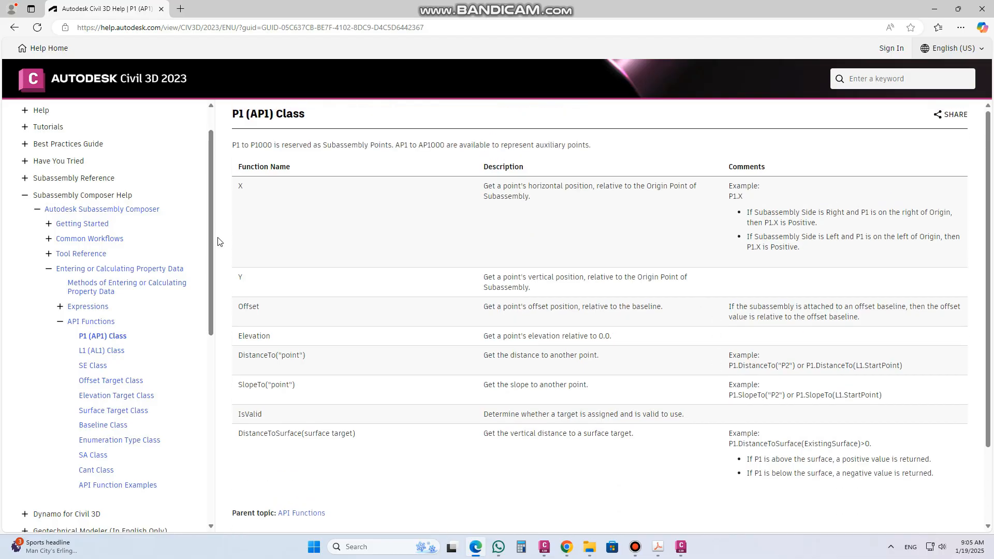
{"action": "scroll", "coordinate": [116, 260], "scroll_direction": "down", "scroll_amount": 3}
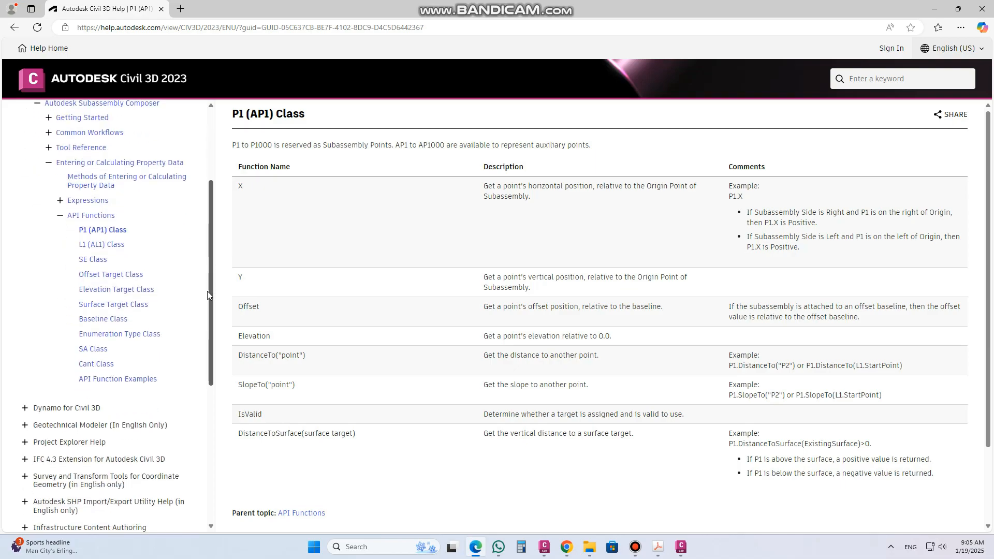
{"action": "left_click", "coordinate": [113, 245]}
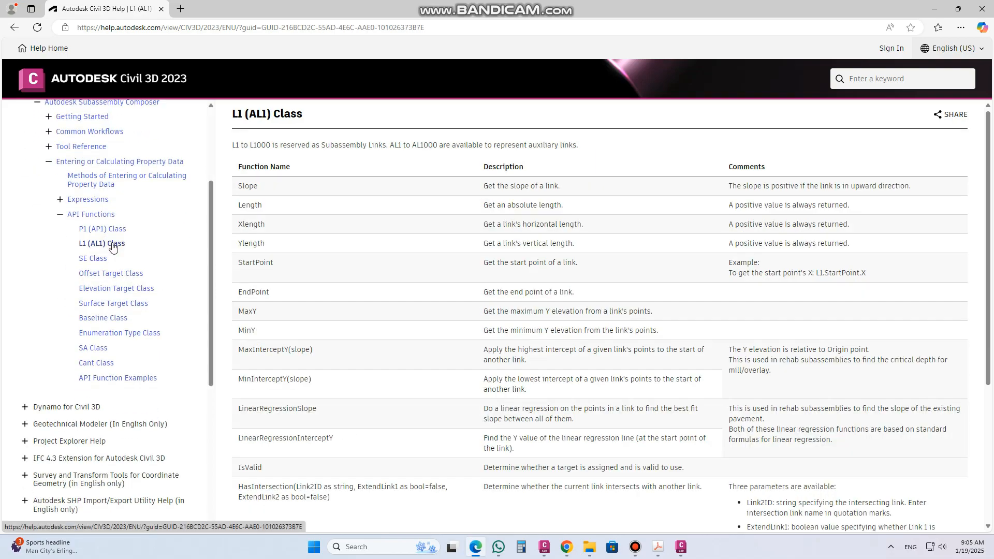
Read the SE Class function list in the online help, close the help, and return to Subassembly Composer.
{"action": "left_click", "coordinate": [103, 260]}
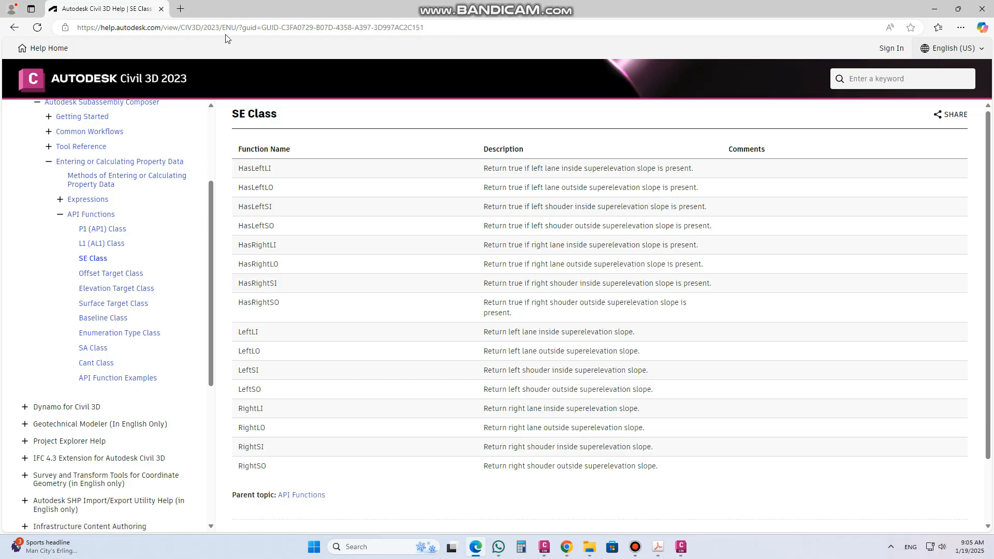
{"action": "left_click", "coordinate": [161, 9]}
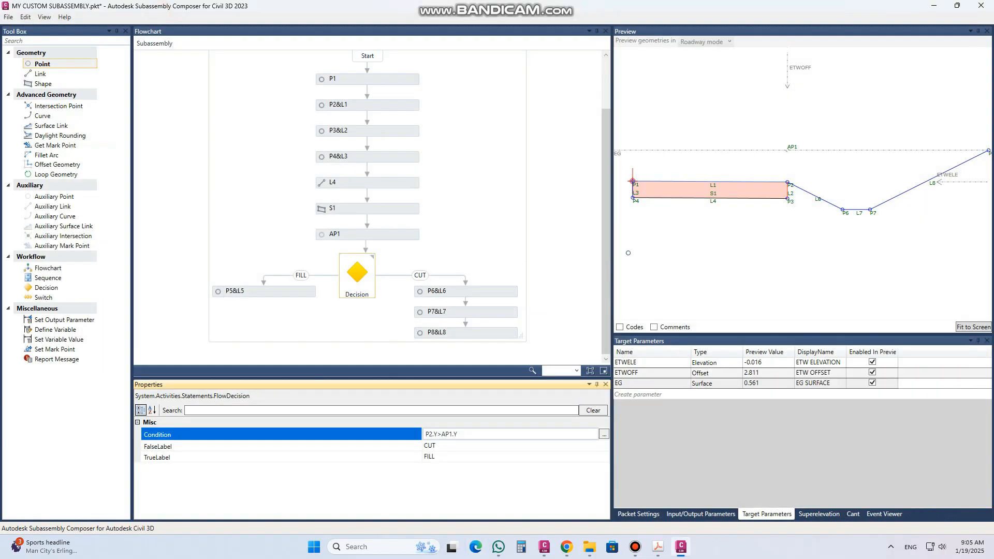
Test the decision by lowering the EG surface in the preview to about -1.009 and raising it to about 0.552.
{"action": "left_click", "coordinate": [636, 157]}
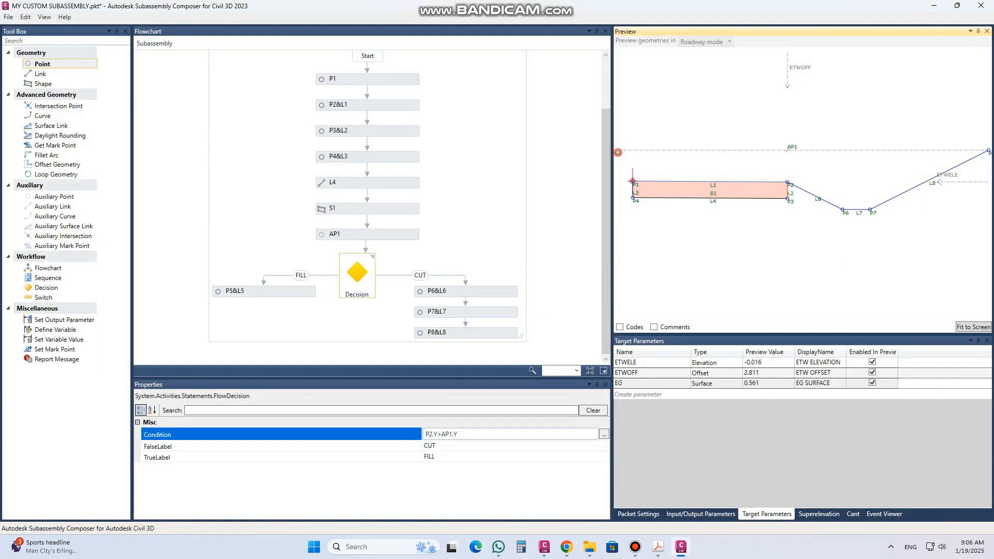
{"action": "left_click_drag", "start_coordinate": [617, 239], "coordinate": [617, 238]}
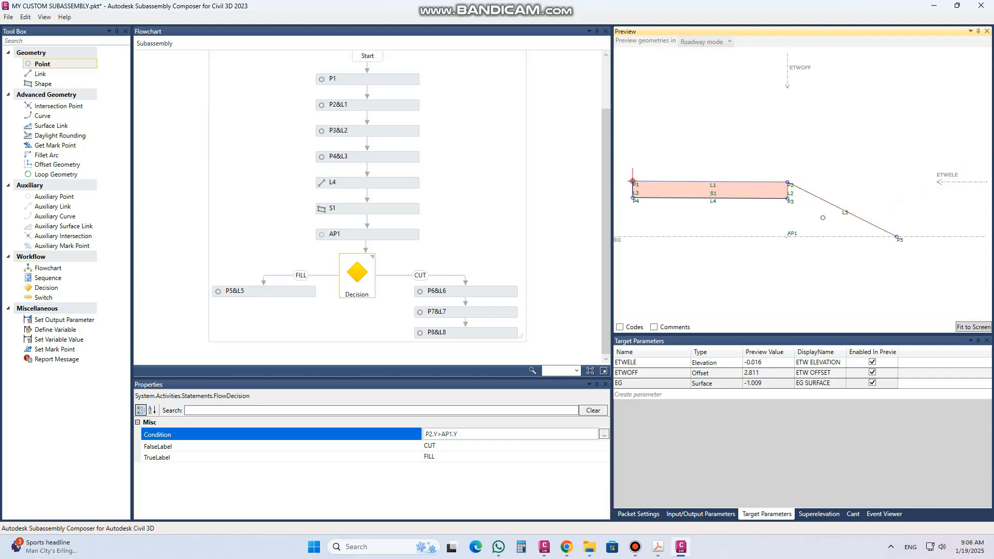
{"action": "left_click_drag", "start_coordinate": [616, 239], "coordinate": [616, 154]}
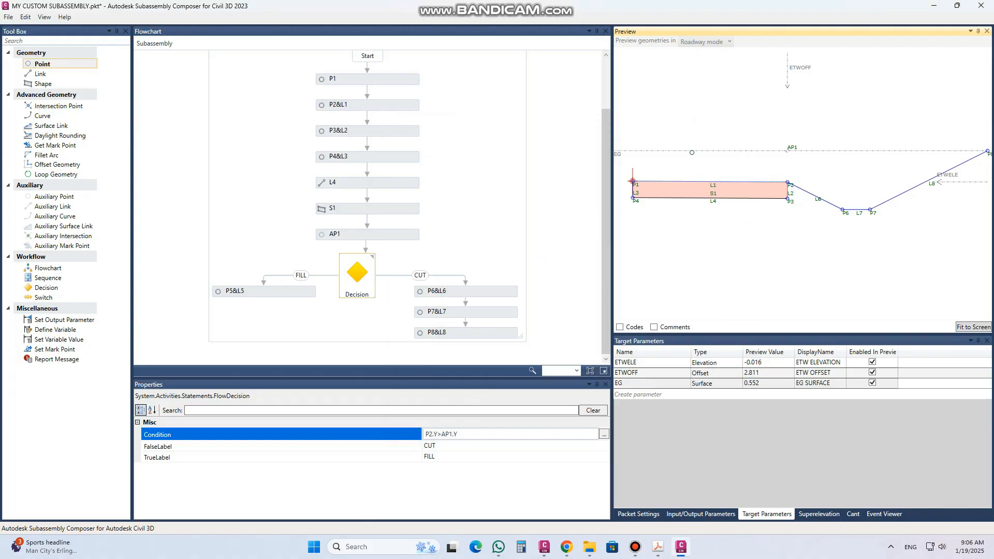
{"action": "left_click", "coordinate": [694, 230]}
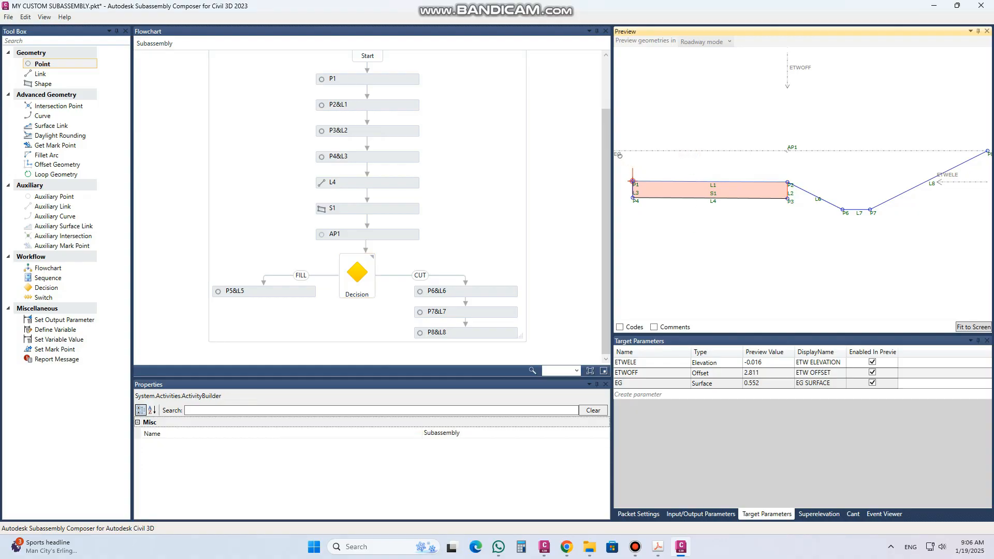
Display the codes in the preview, checking them with EG lowered to about -0.99 and raised to about 0.637.
{"action": "left_click_drag", "start_coordinate": [619, 155], "coordinate": [690, 218]}
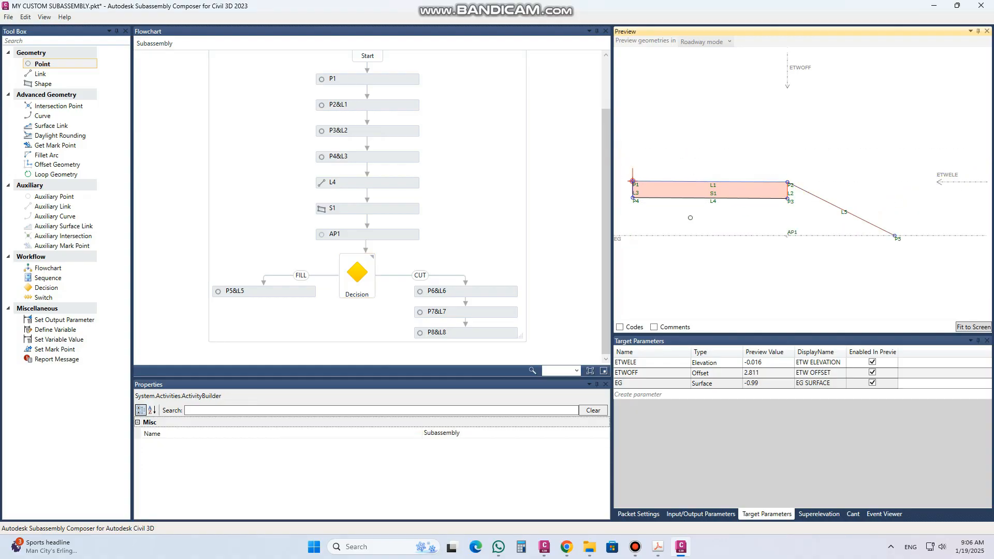
{"action": "left_click", "coordinate": [619, 327]}
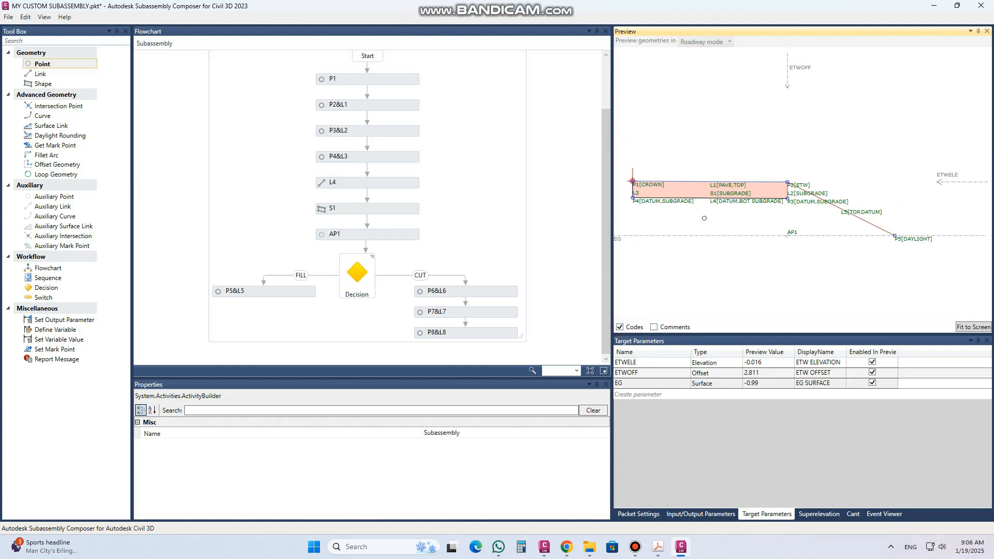
{"action": "left_click_drag", "start_coordinate": [617, 239], "coordinate": [630, 149]}
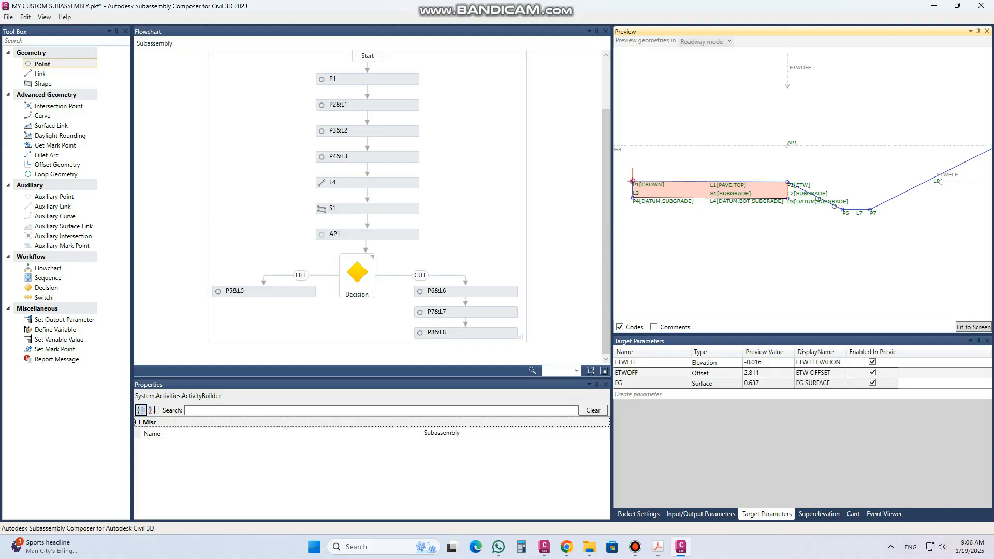
Assign point code "HINGE" to P6 and link codes "TOP","DATUM" to L6, and copy the link codes.
{"action": "left_click", "coordinate": [460, 293]}
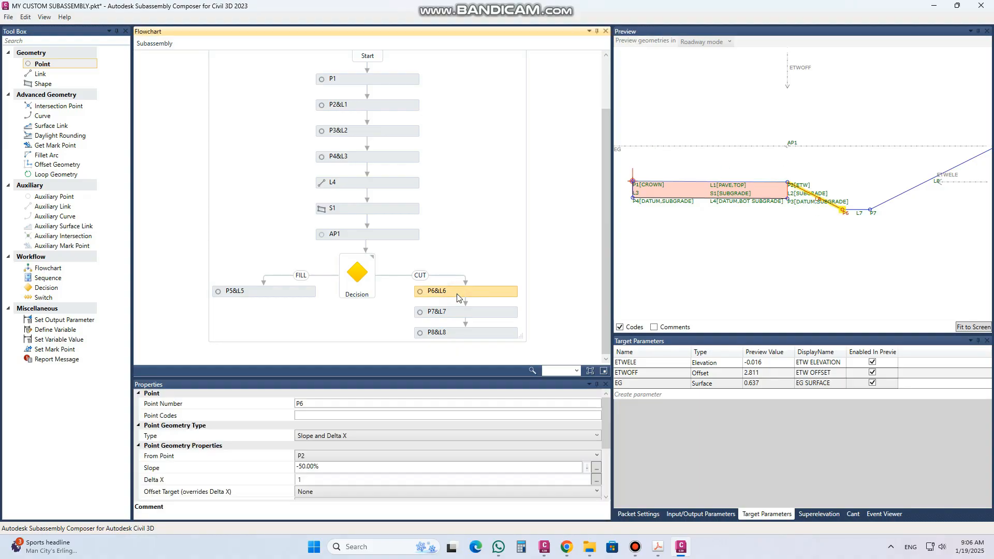
{"action": "left_click", "coordinate": [312, 416]}
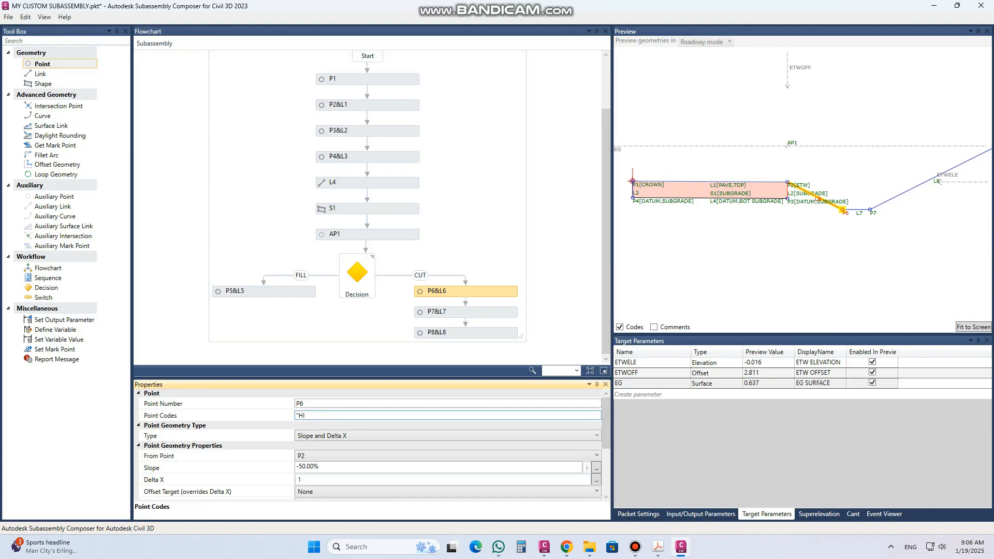
{"action": "type", "text": "\"HINGE"}
{"action": "left_click_drag", "start_coordinate": [608, 427], "coordinate": [613, 471]}
{"action": "left_click", "coordinate": [327, 464]}
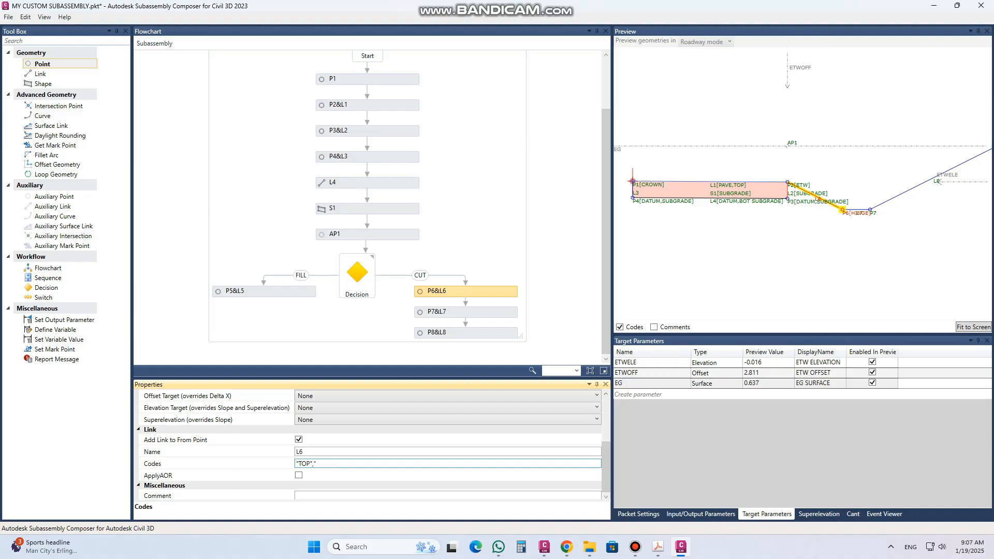
{"action": "type", "text": "DATUM\""}
{"action": "left_click_drag", "start_coordinate": [343, 463], "coordinate": [297, 468]}
{"action": "key", "text": "ctrl+c"}
Assign point code "DITCH" to P7 and the copied link codes "TOP","DATUM" to L7.
{"action": "left_click", "coordinate": [450, 312]}
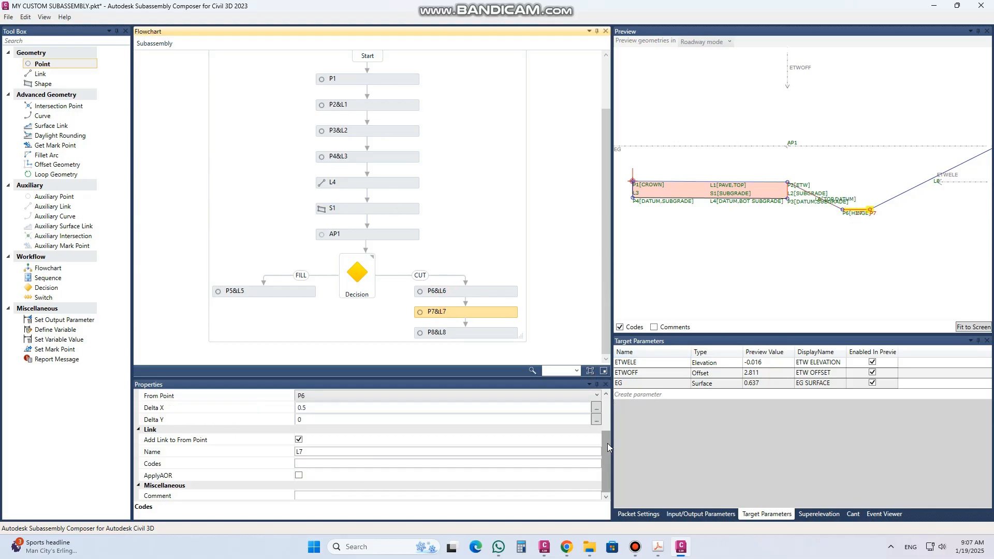
{"action": "scroll", "coordinate": [606, 443], "scroll_direction": "up", "scroll_amount": 2}
{"action": "left_click", "coordinate": [324, 415]}
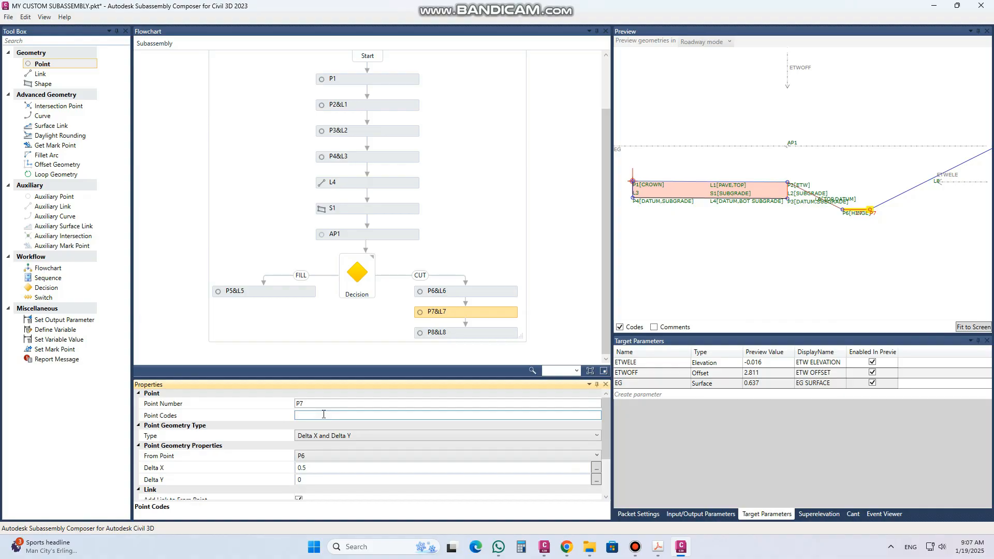
{"action": "type", "text": "\"DITCH"}
{"action": "left_click_drag", "start_coordinate": [607, 438], "coordinate": [606, 490]}
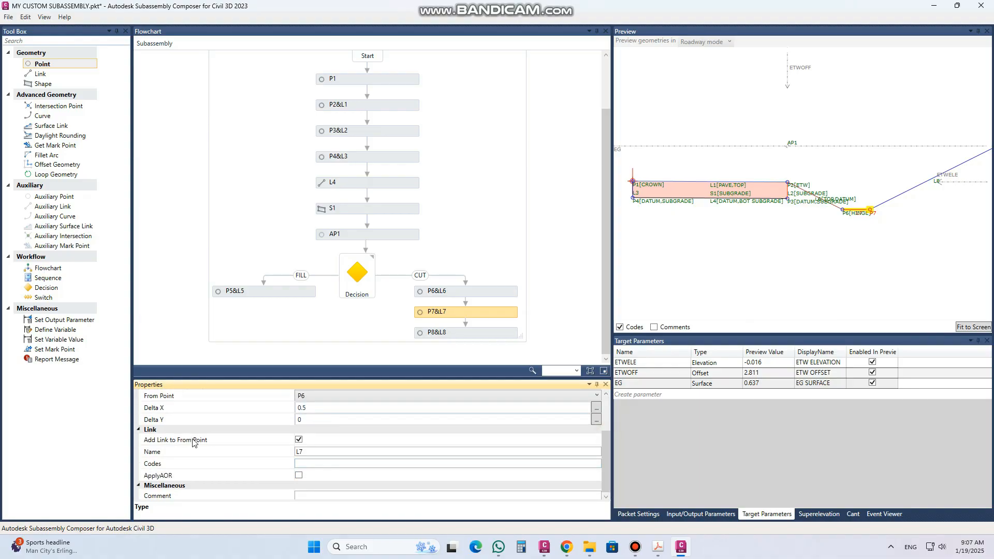
{"action": "left_click", "coordinate": [310, 462]}
{"action": "key", "text": "ctrl+v"}
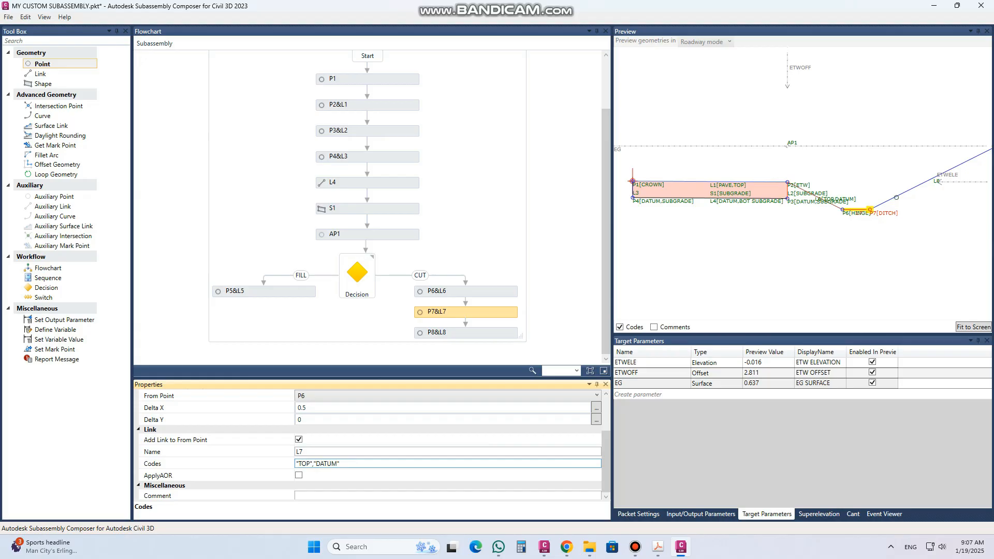
Assign point code "DAYLIGHT" to P8 and the copied link codes "TOP","DATUM" to L8.
{"action": "left_click", "coordinate": [893, 199]}
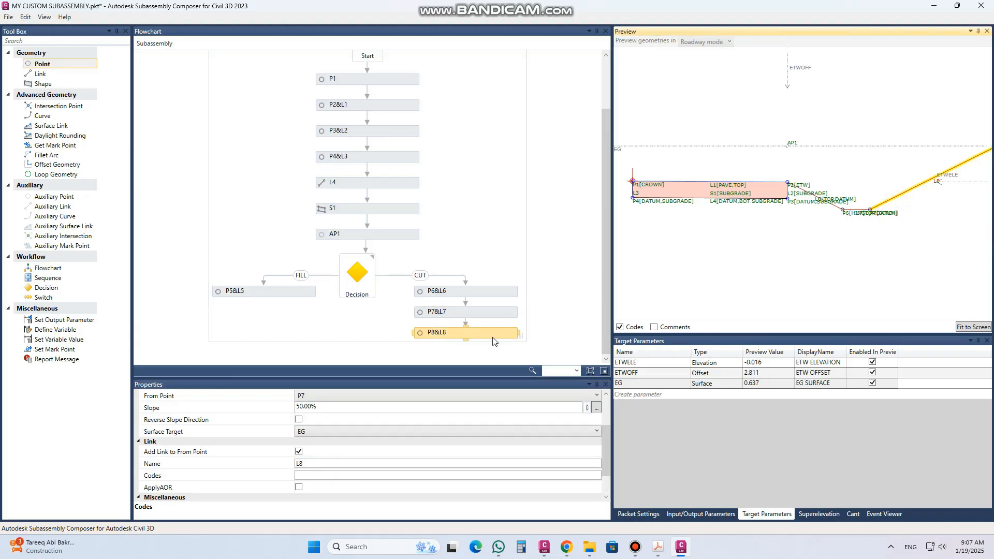
{"action": "left_click_drag", "start_coordinate": [606, 433], "coordinate": [607, 406]}
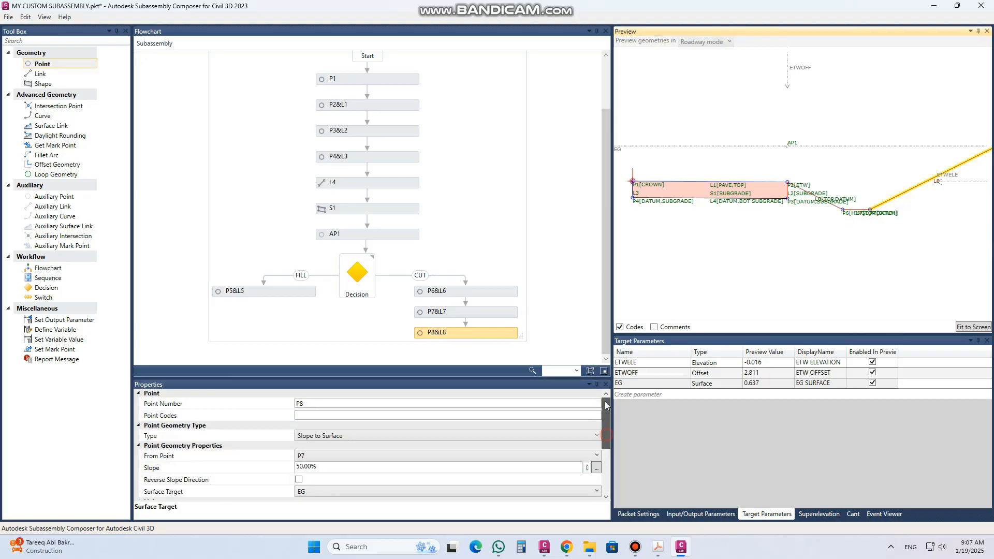
{"action": "left_click", "coordinate": [312, 414]}
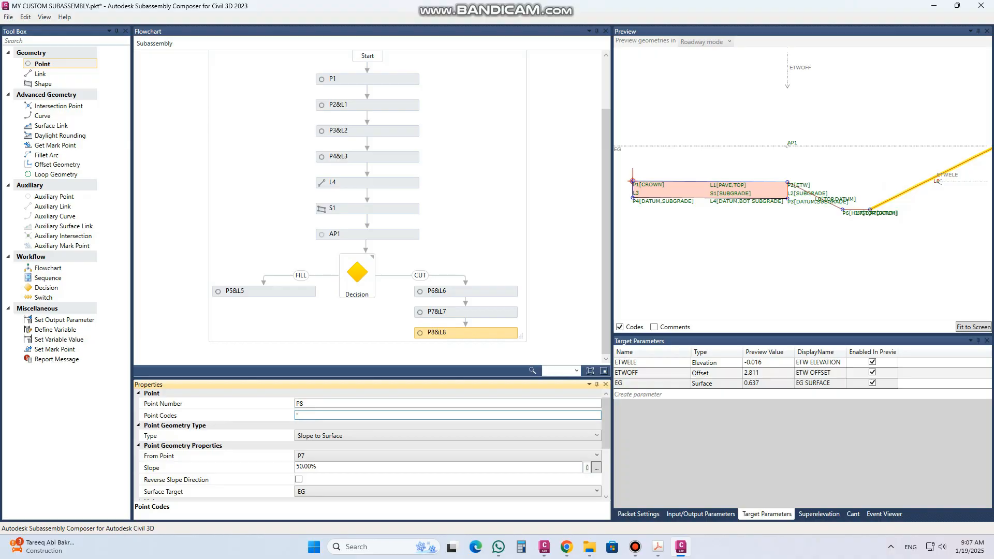
{"action": "type", "text": "\"DAYLIGHT"}
{"action": "scroll", "coordinate": [604, 423], "scroll_direction": "down", "scroll_amount": 3}
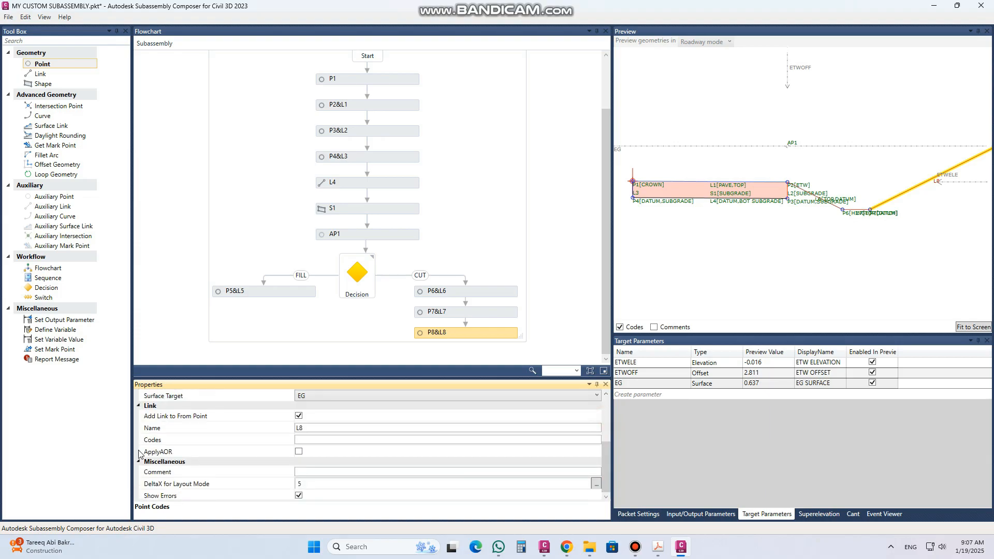
{"action": "left_click", "coordinate": [319, 439]}
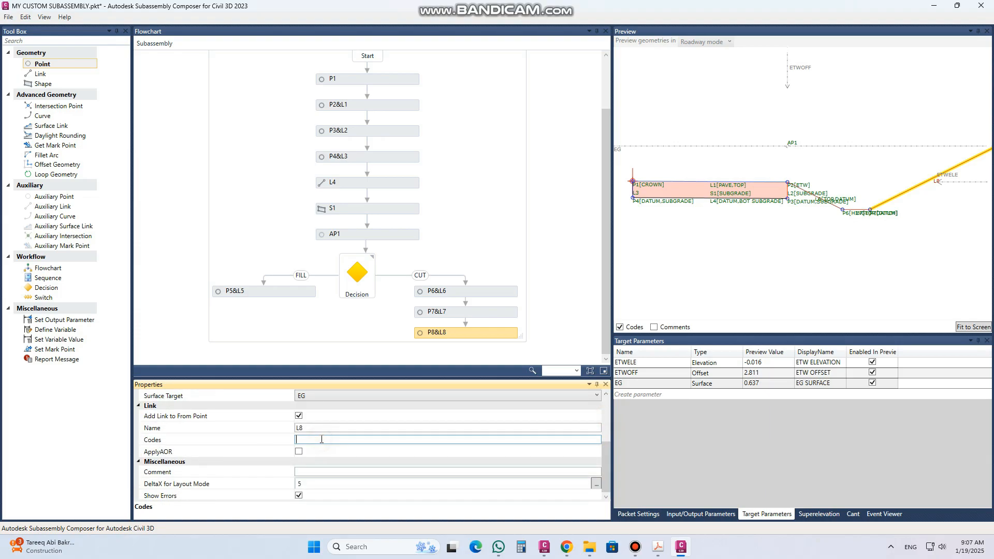
{"action": "key", "text": "ctrl+v"}
{"action": "left_click", "coordinate": [411, 425]}
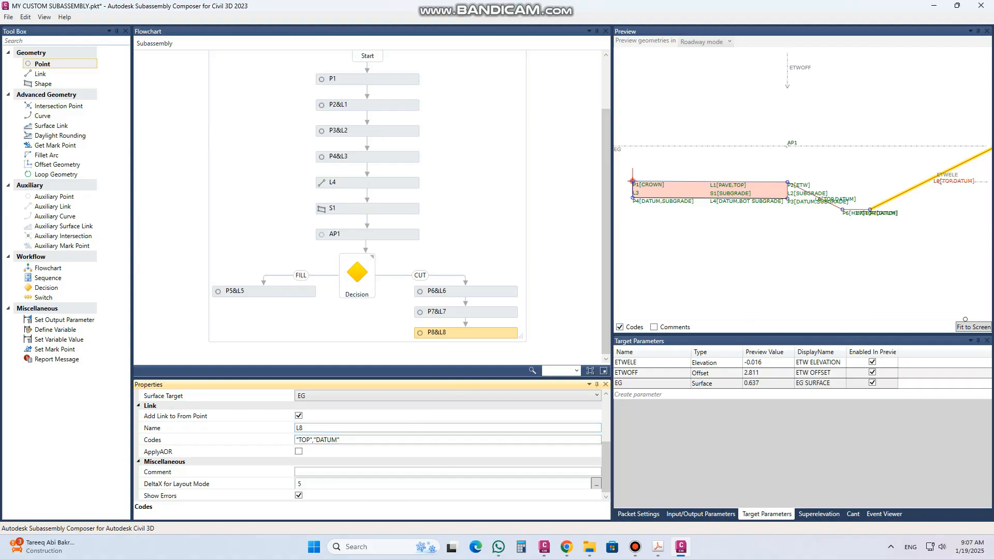
{"action": "left_click", "coordinate": [969, 327]}
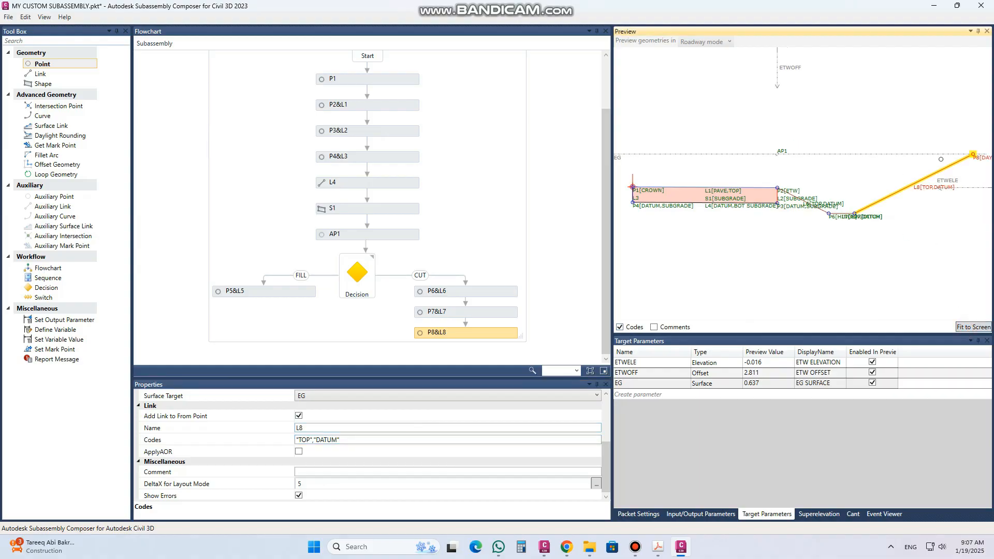